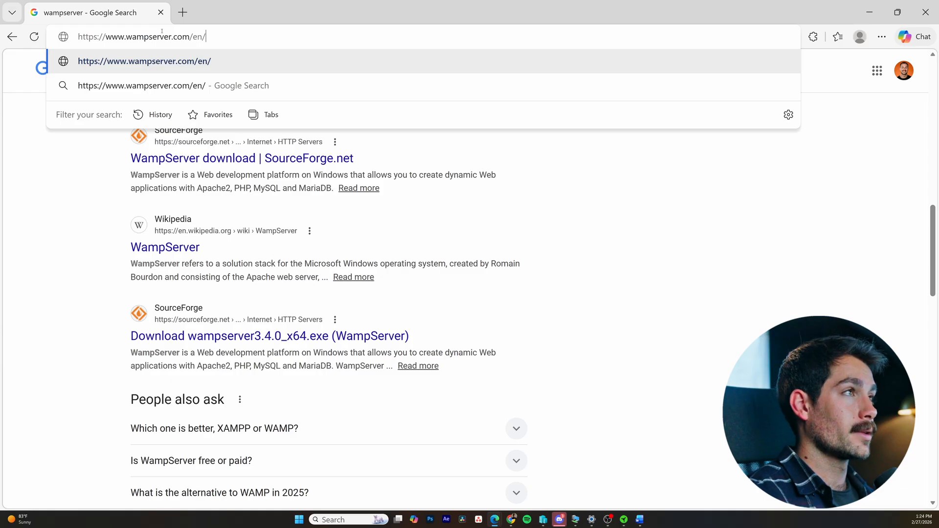
key(Return)
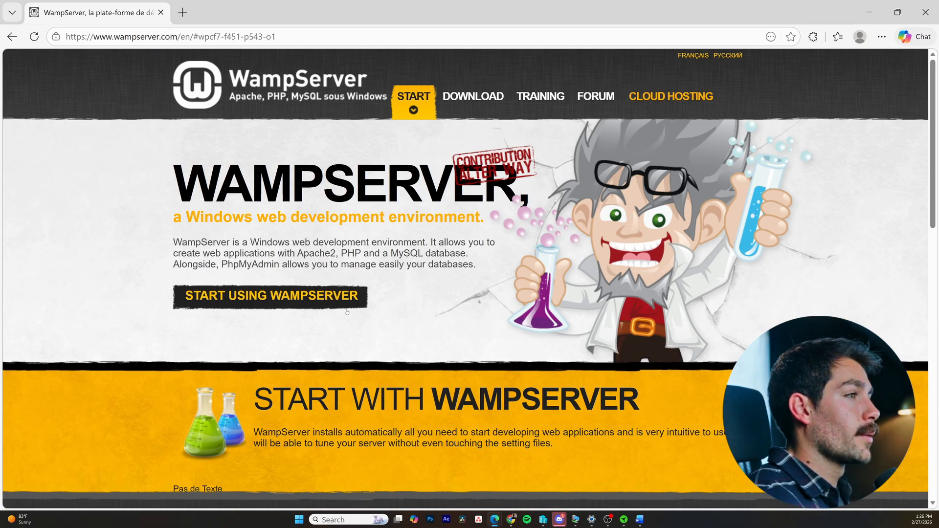
click(307, 299)
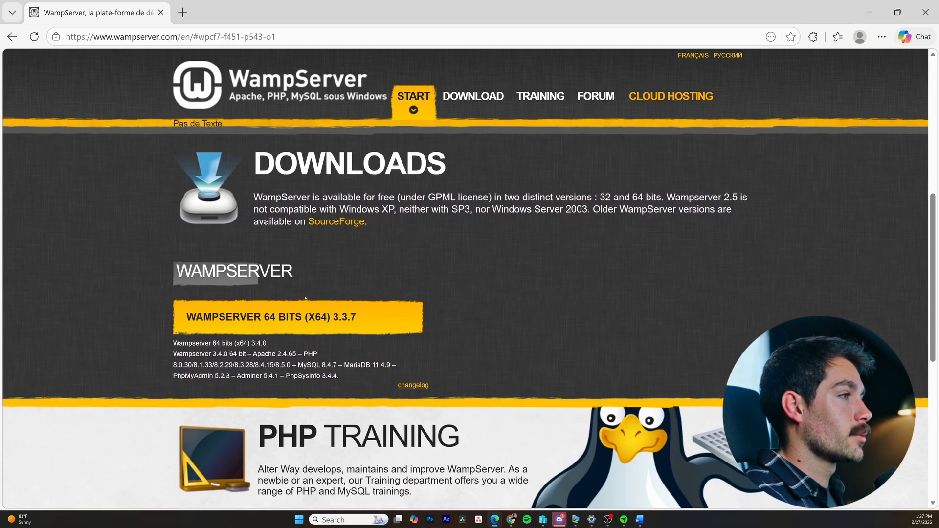
click(283, 323)
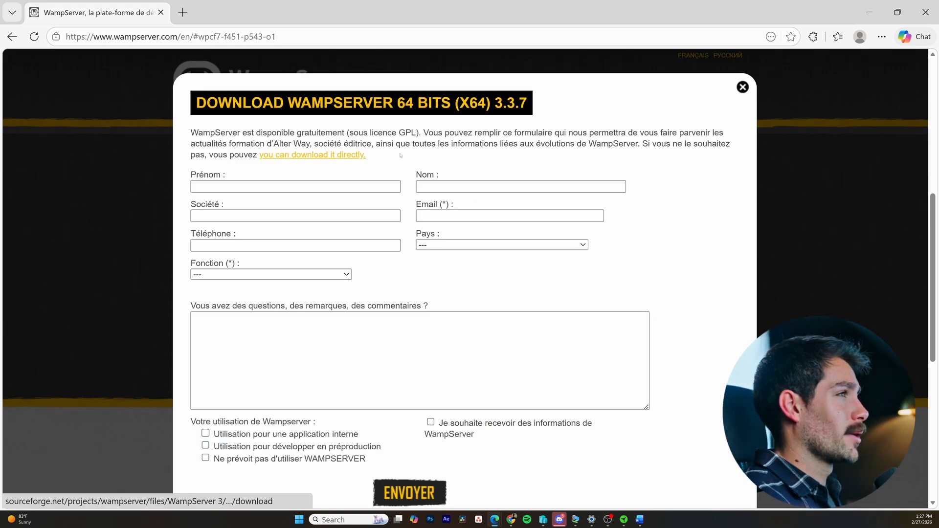
click(317, 155)
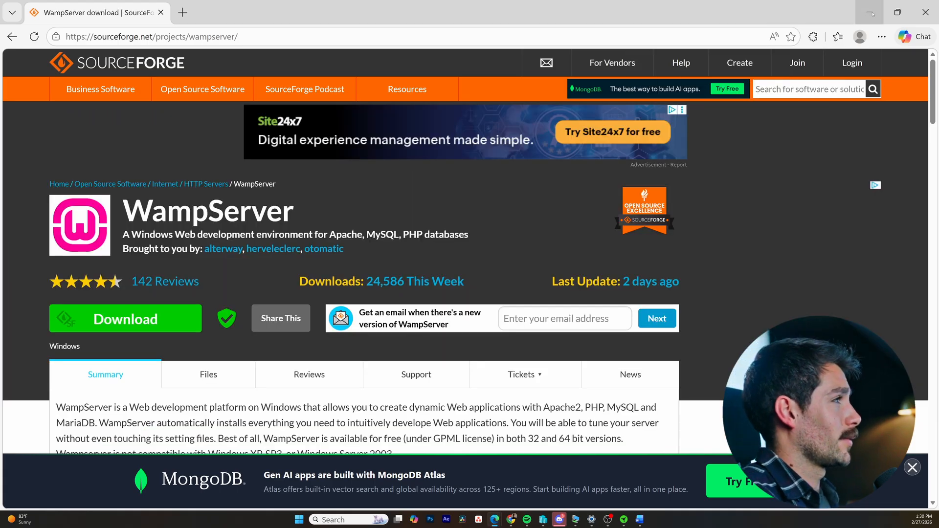
click(869, 12)
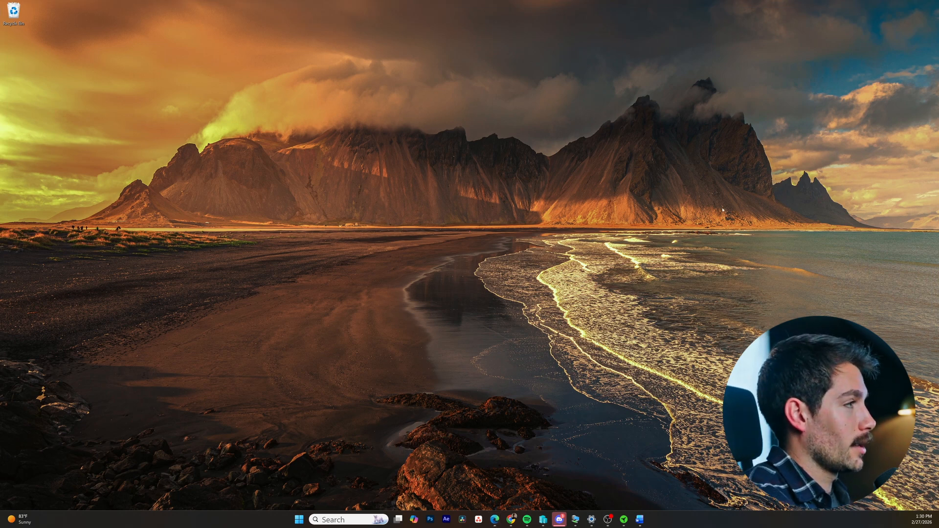
- Run the wampserver3.4.0_x64.exe installer from the Downloads folder
key(super+e)
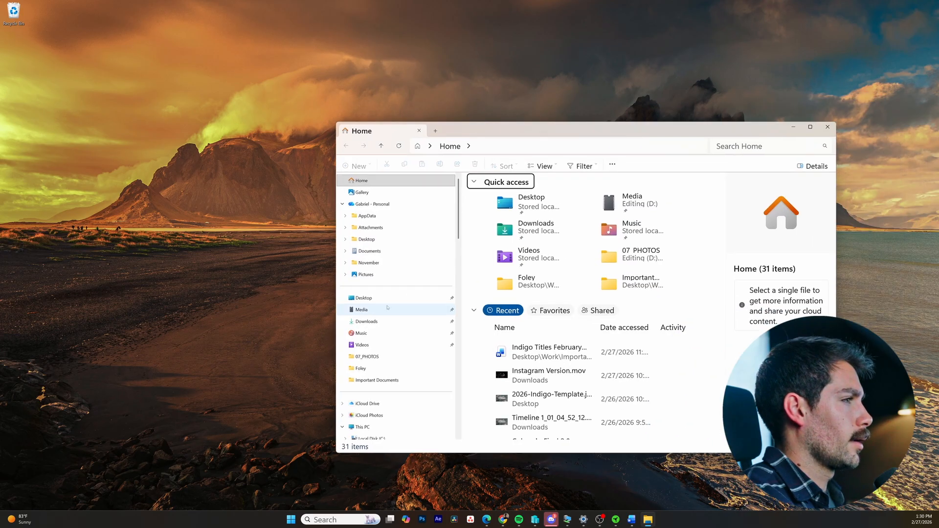
click(367, 321)
click(512, 191)
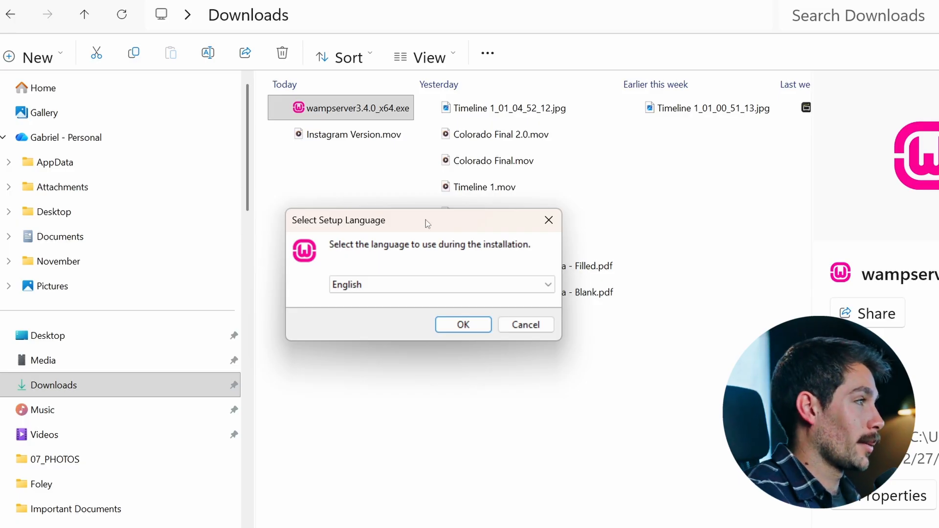
- Choose English as the setup language and accept the WampServer license agreement
click(465, 326)
click(304, 391)
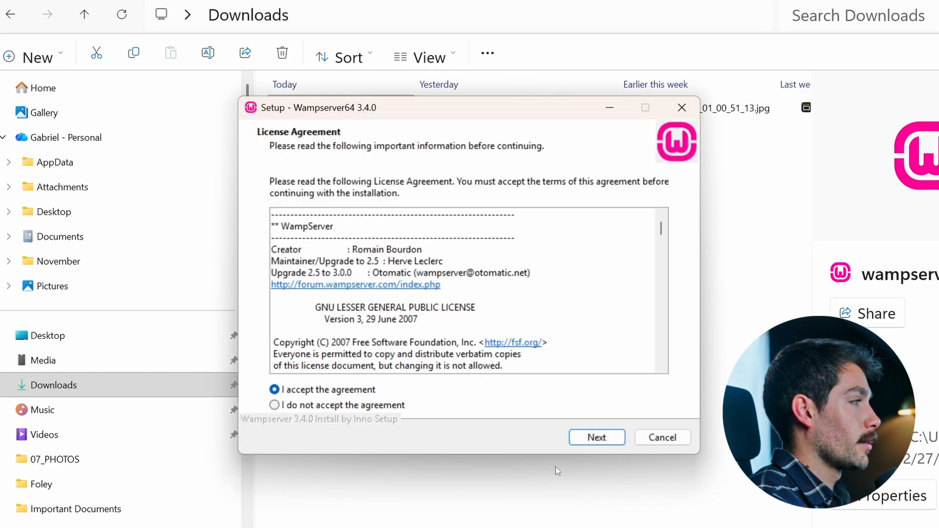
click(597, 437)
- Read the Visual C++ Packages information in the WampServer setup and try to continue past that page
scroll(554, 395, down, 5)
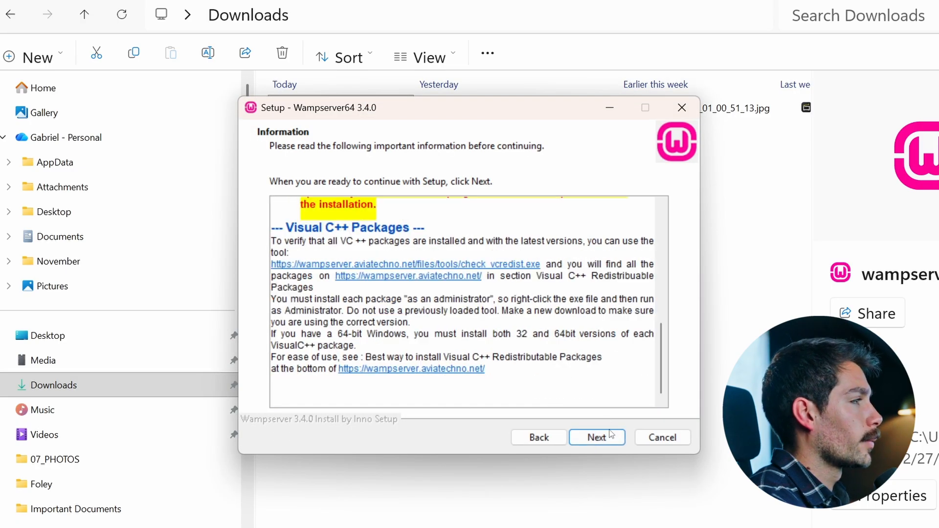
click(603, 437)
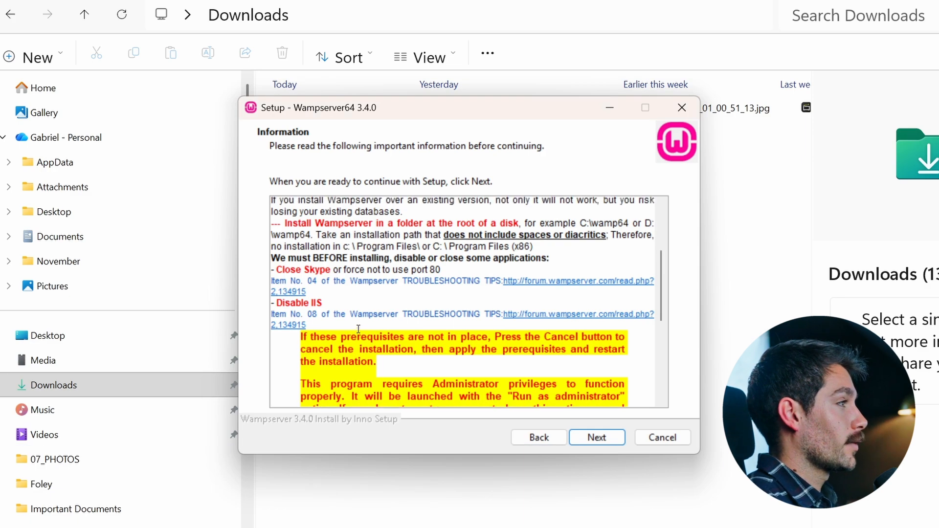
scroll(364, 358, down, 5)
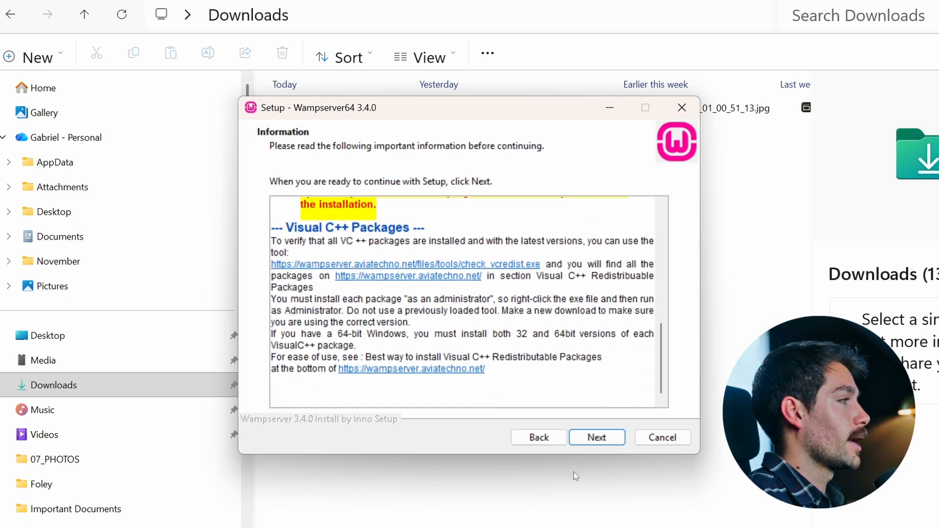
click(597, 437)
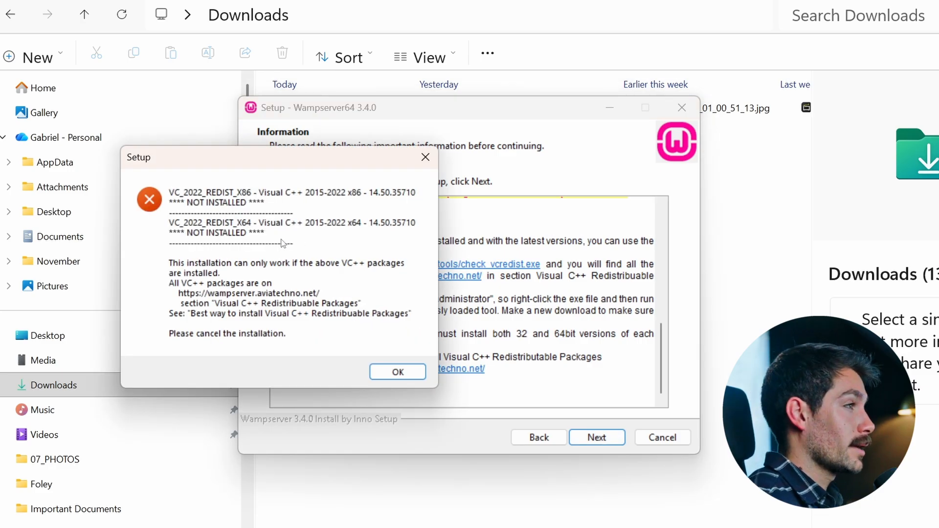
click(397, 373)
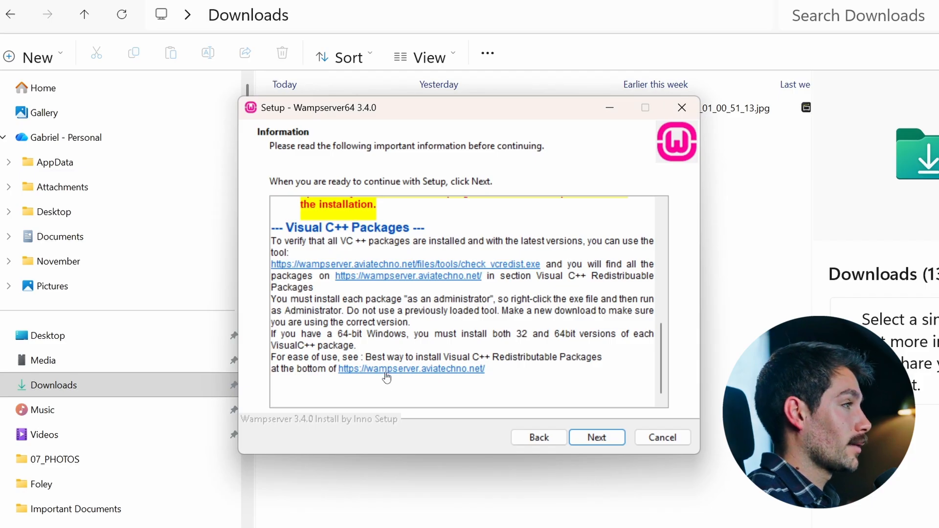
- Follow the setup's wampserver.aviatechno.net link and download Visual C++ Redistributable Runtimes All-in-One from the TechPowerUp US-1 server
click(384, 371)
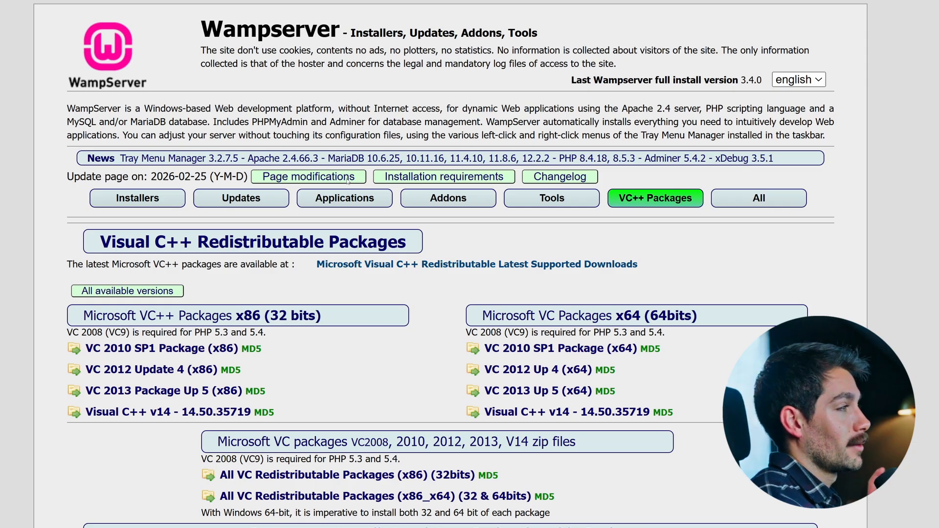
scroll(348, 180, down, 2)
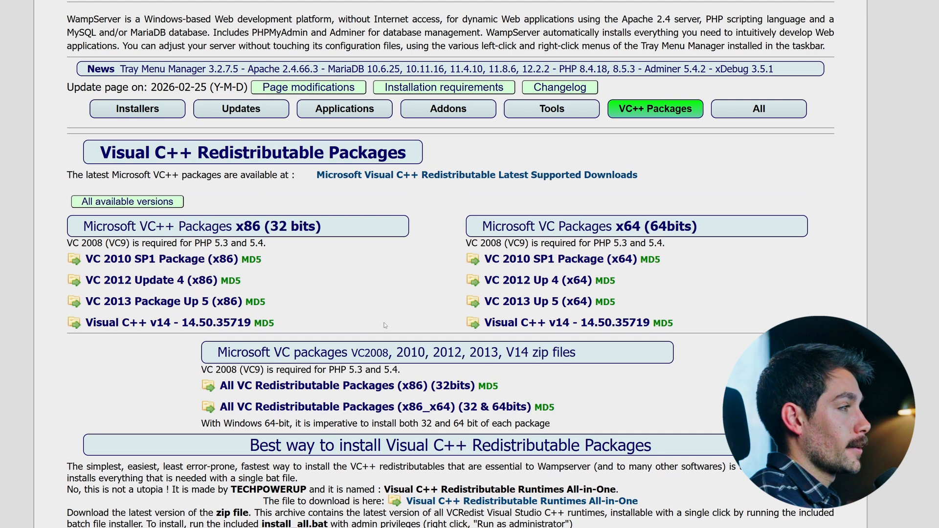
drag(250, 445, 662, 439)
click(515, 451)
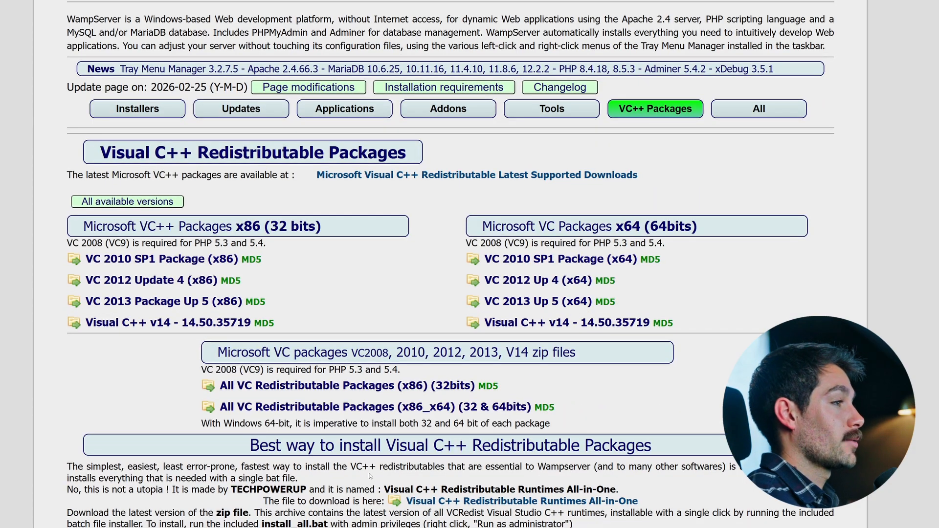
click(457, 501)
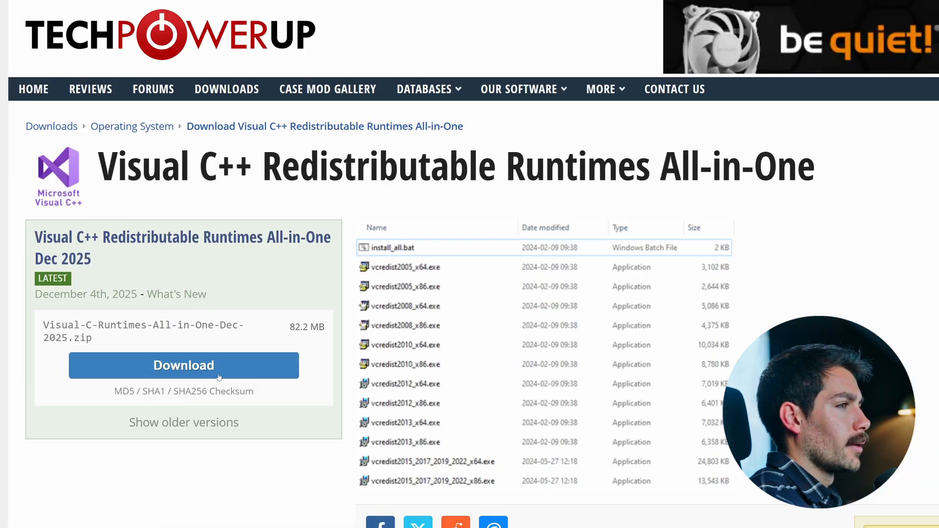
click(22, 371)
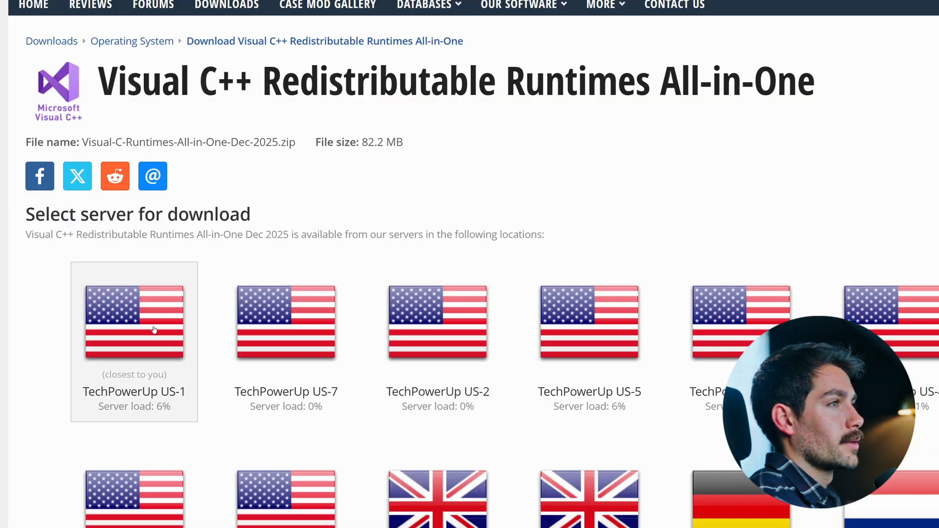
click(135, 328)
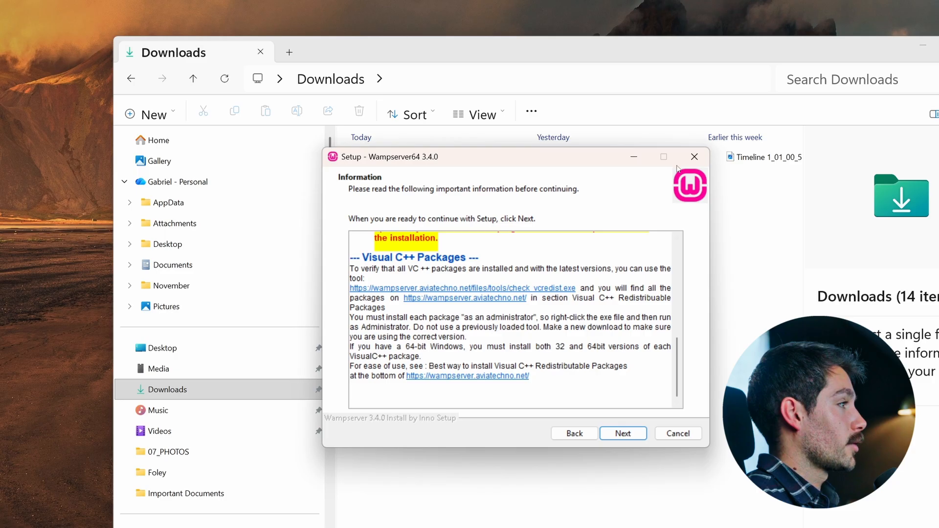
- Extract Visual-C-Runtimes-All-in-One-Dec-2025.zip in the Downloads folder
click(228, 389)
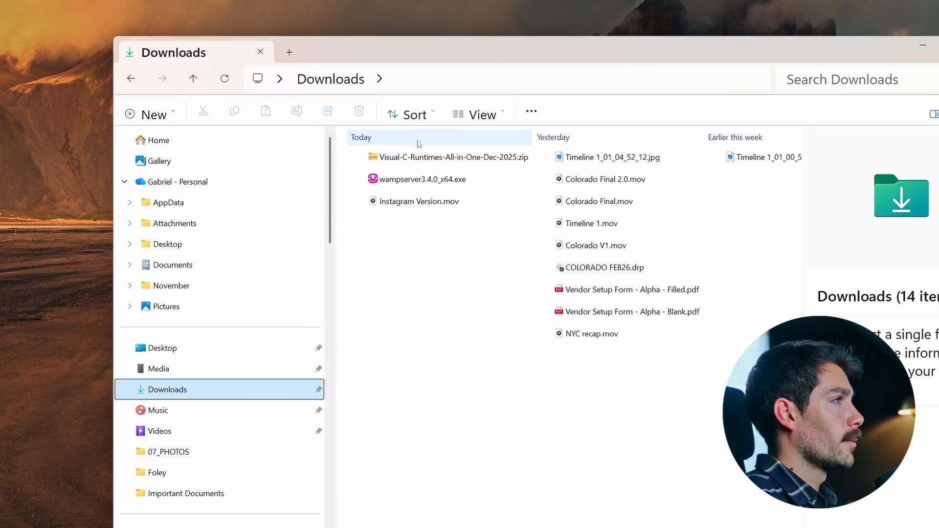
right_click(415, 157)
click(456, 269)
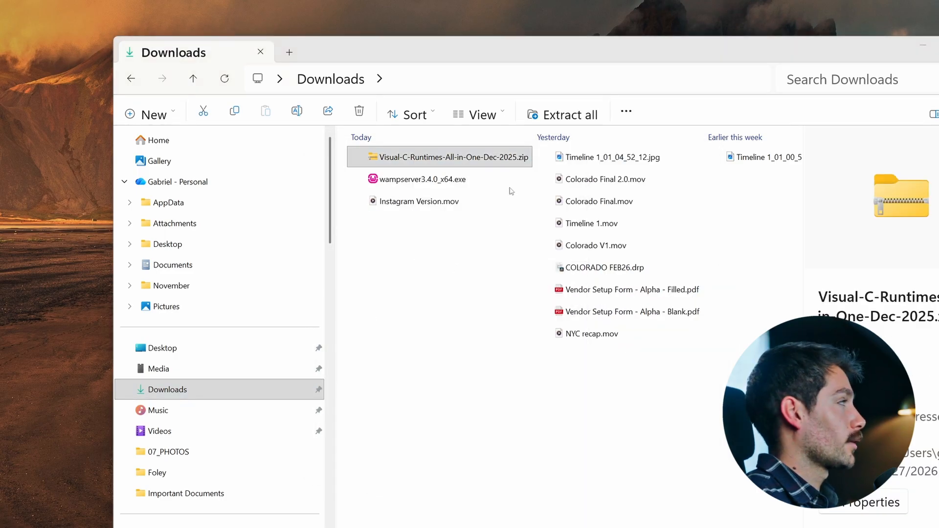
click(520, 398)
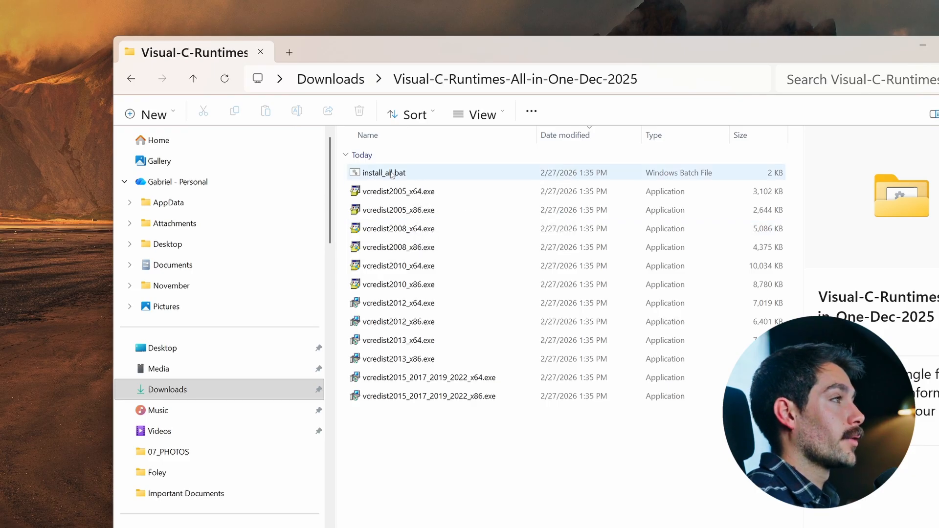
- Install all Visual C++ runtimes by running install_all.bat from the extracted folder, and minimize the folder window
double_click(411, 174)
click(390, 299)
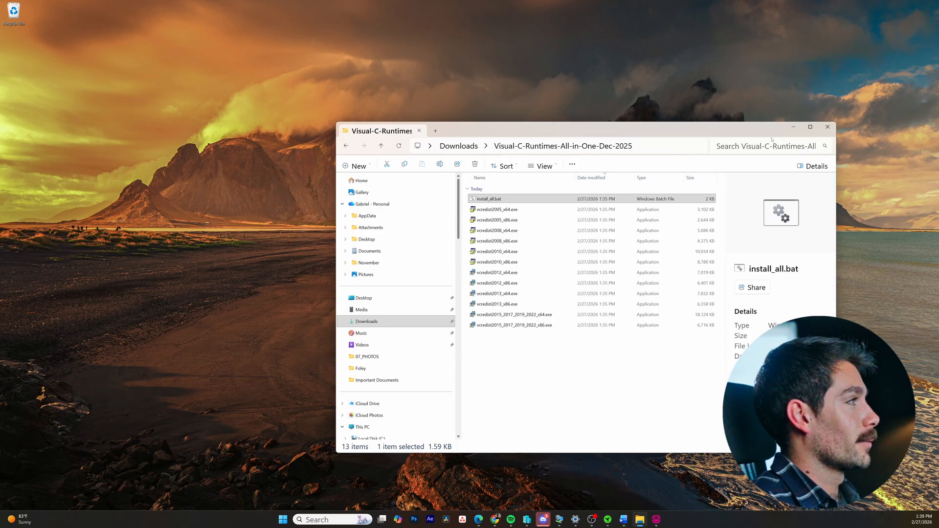
click(794, 126)
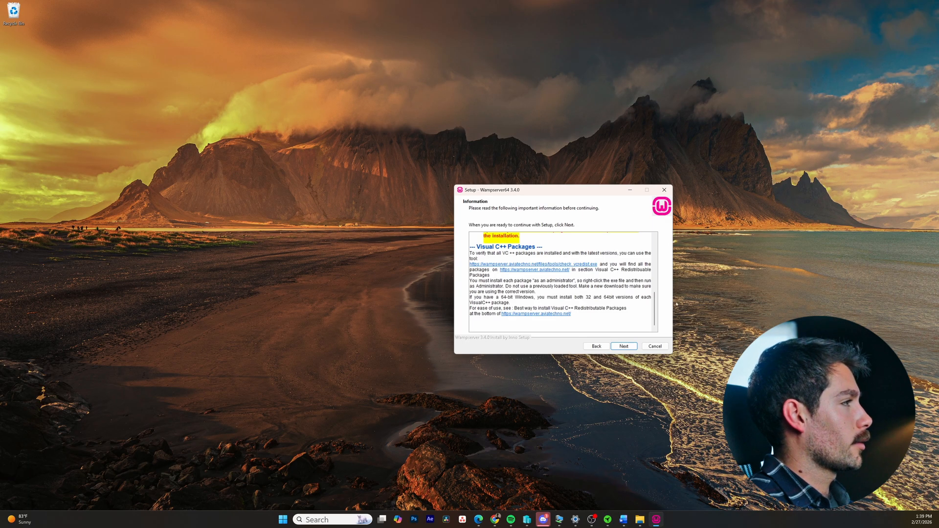
- Continue the WampServer setup past the Information page and keep c:\wamp64 as the installation folder
drag(546, 192, 458, 191)
click(543, 346)
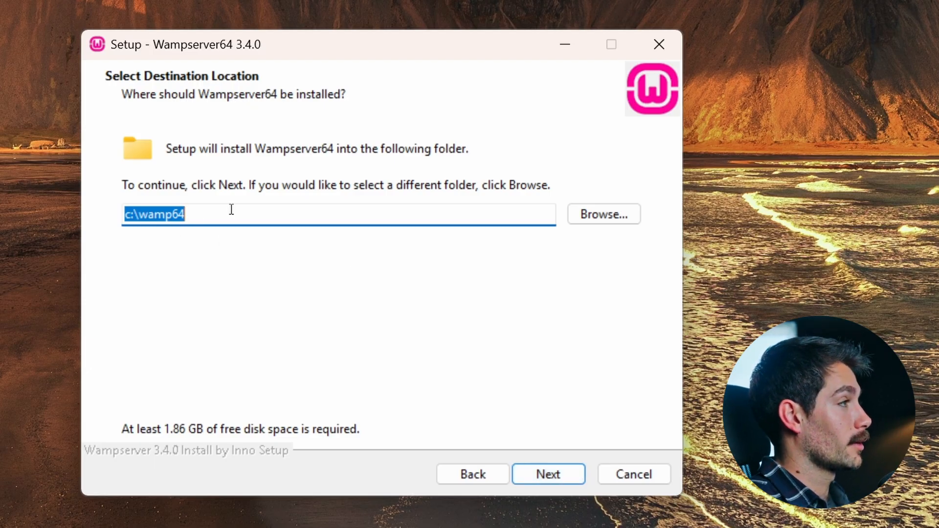
click(544, 476)
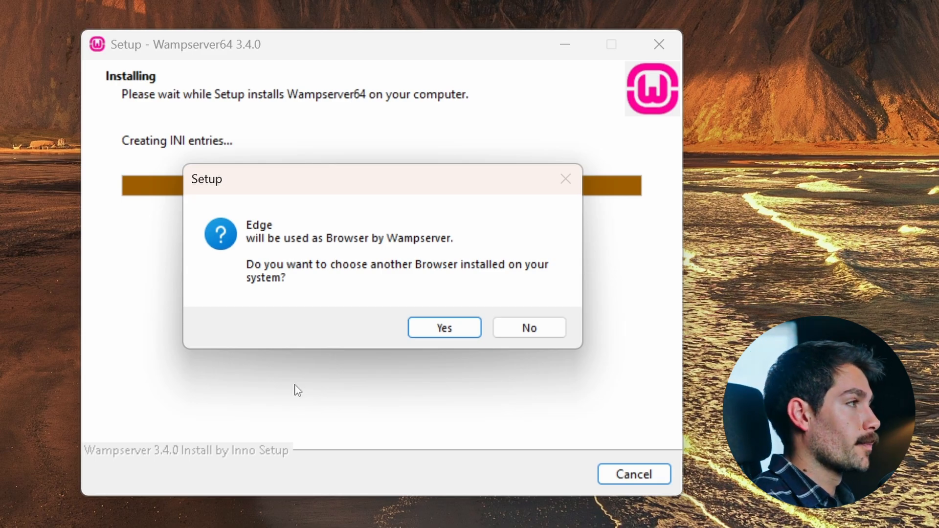
- Keep Edge as Wampserver's browser and Notepad as its text editor, and complete the remaining setup pages
click(525, 333)
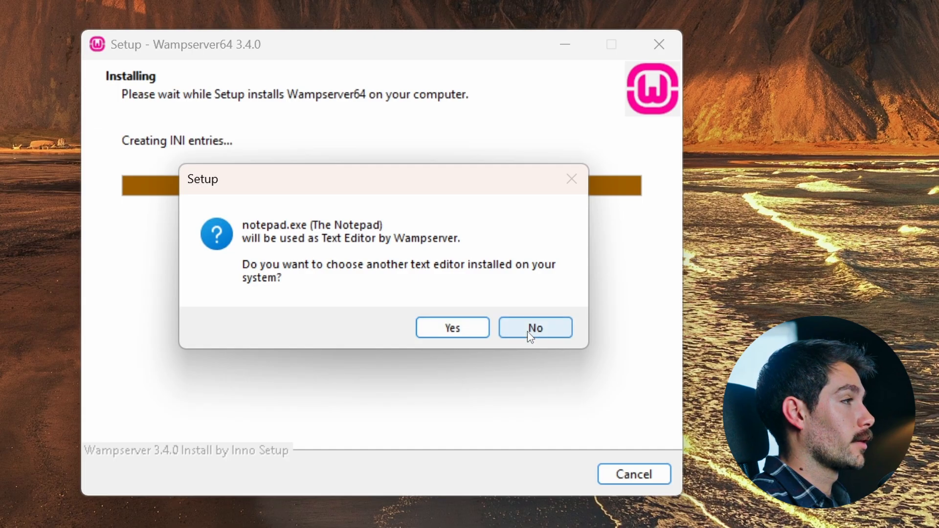
click(529, 332)
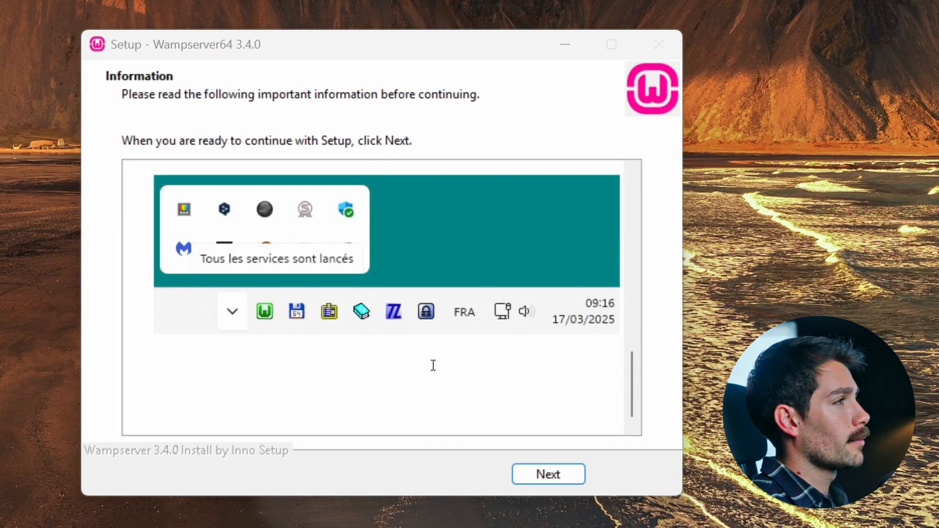
click(565, 484)
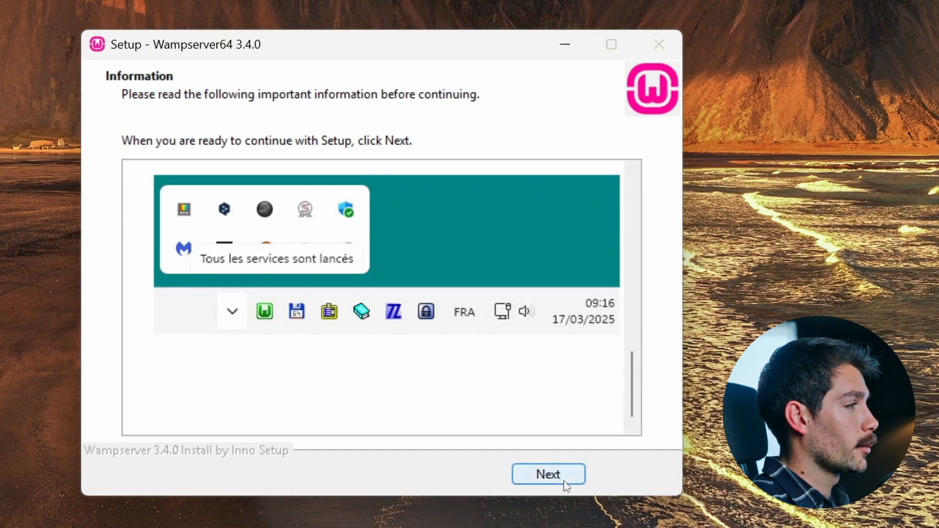
click(575, 476)
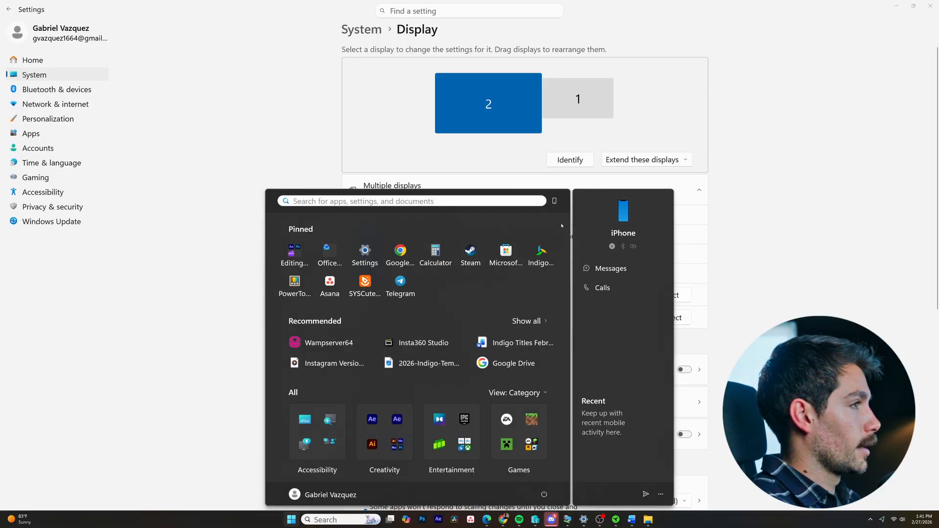
- Launch Wampserver and open localhost in a maximized Edge window
text(wamp)
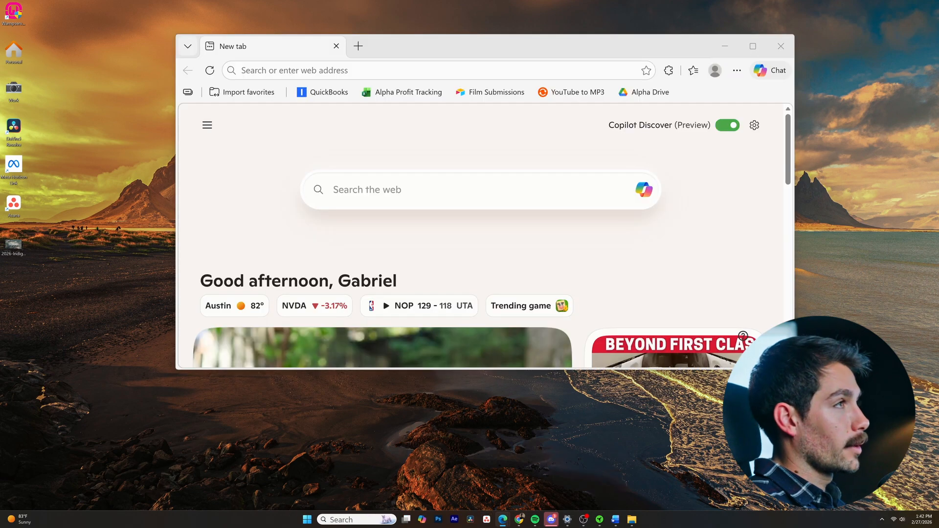
click(753, 46)
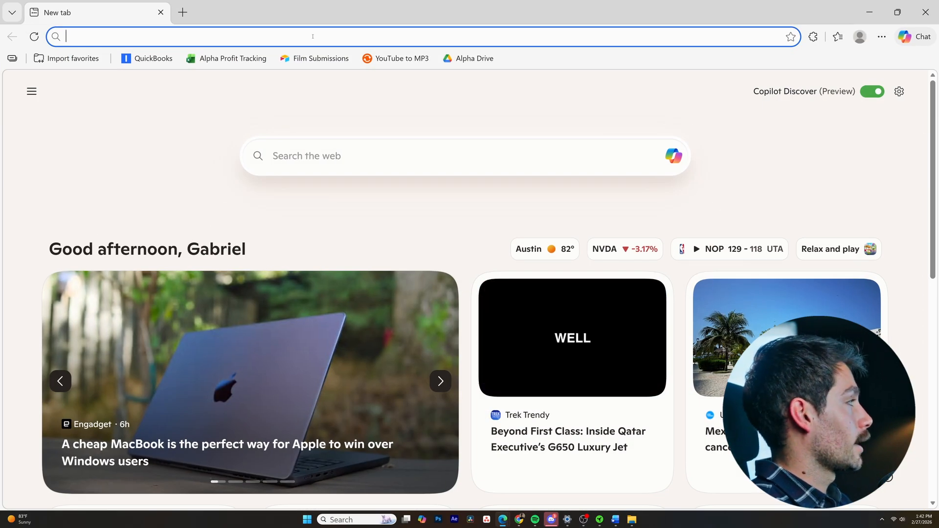
text(localhost)
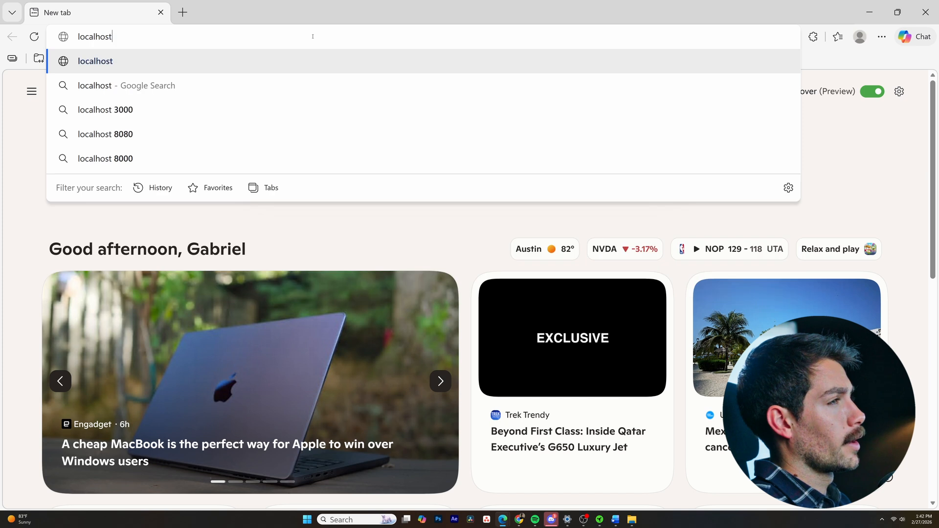
key(Return)
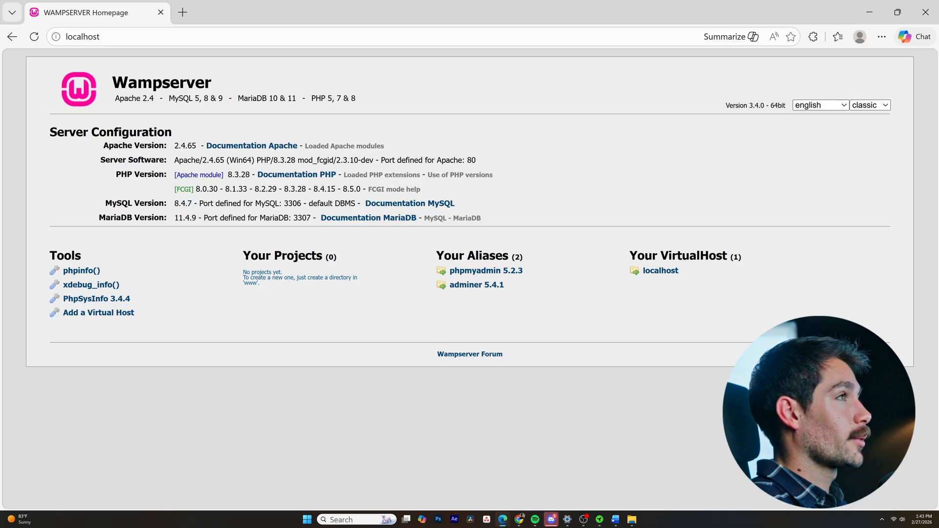
- Open wordpress.org/download in a new browser tab and download WordPress 6.9.1
click(182, 12)
text(wordpress.or)
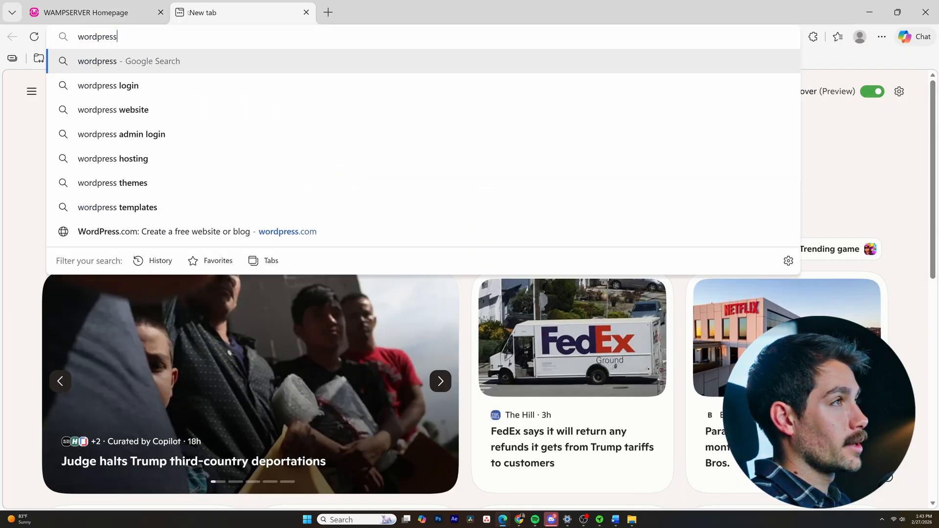
text(g)
key(Return)
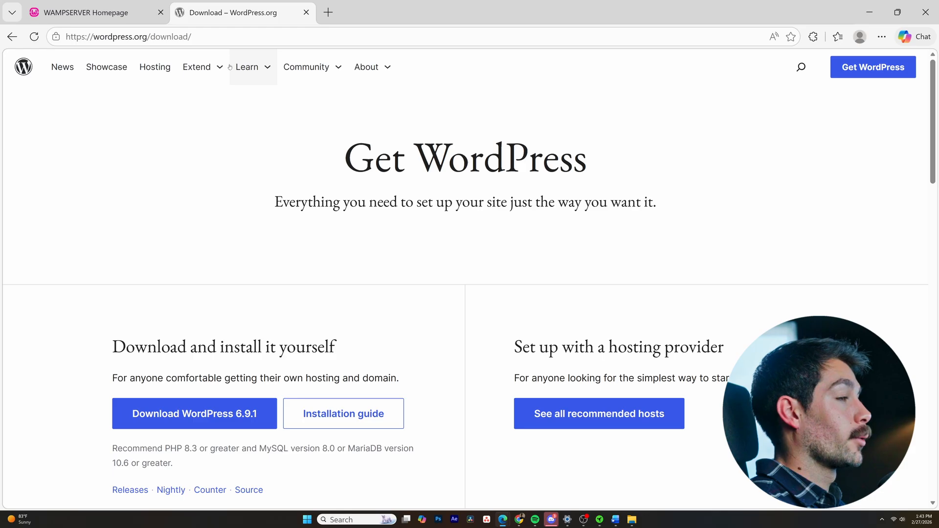
scroll(301, 274, down, 1)
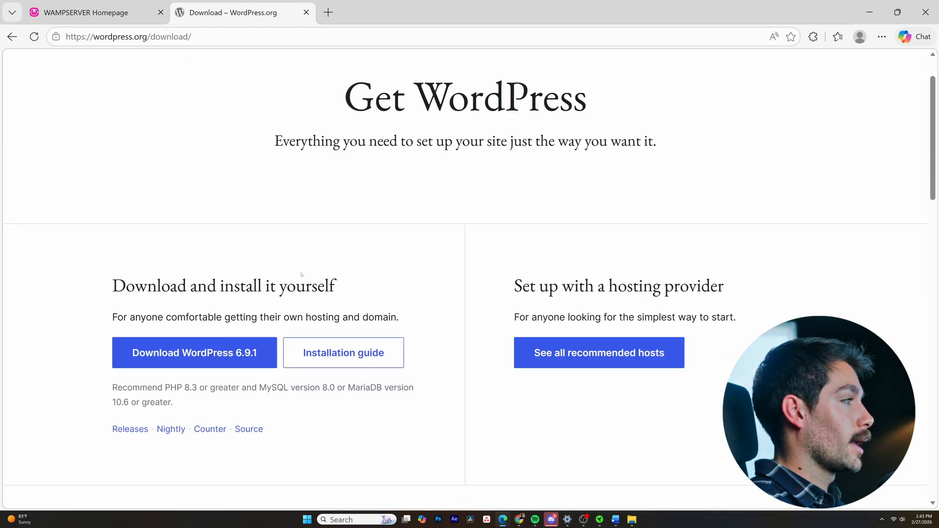
scroll(310, 272, down, 1)
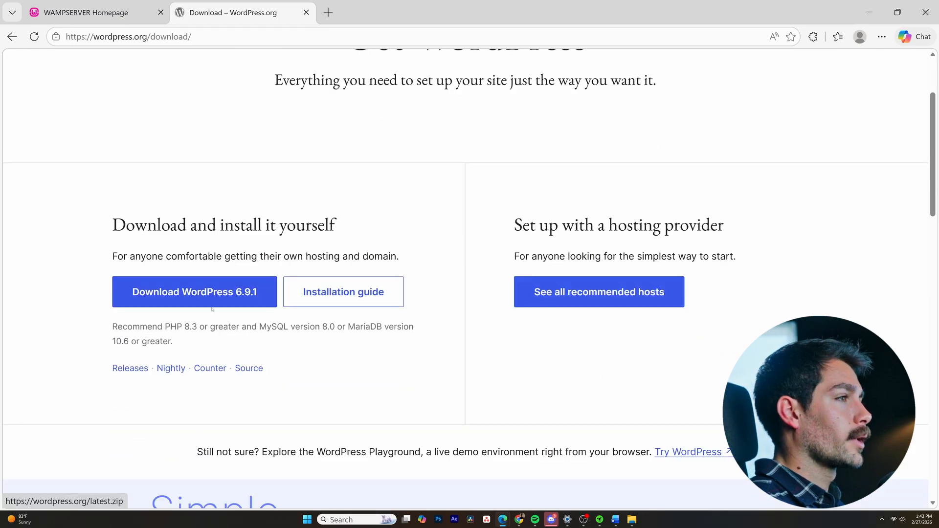
click(201, 293)
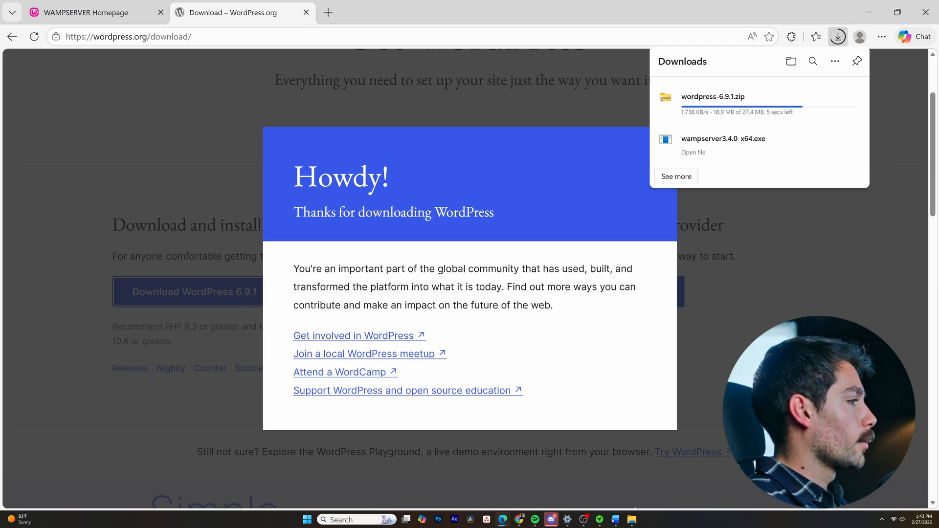
- Switch to File Explorer, open the C:\wamp64\www folder and copy its path
click(632, 519)
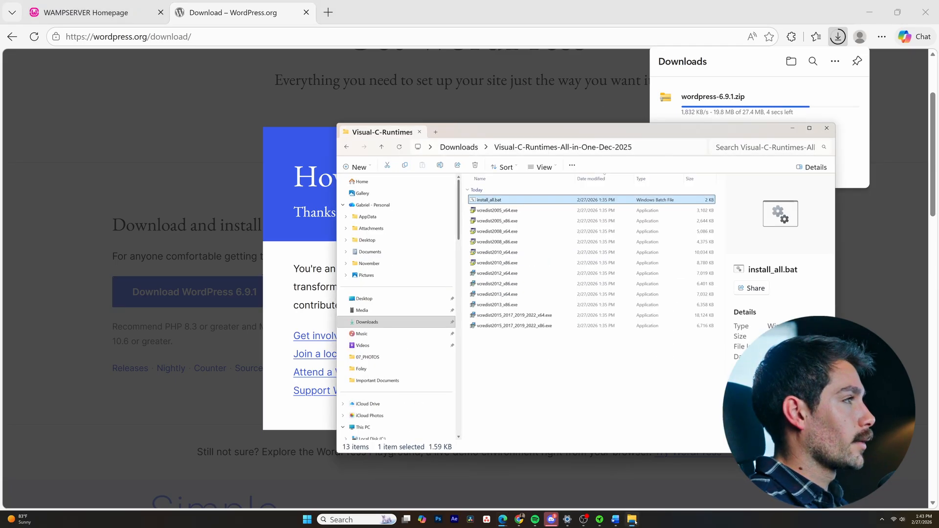
drag(518, 129, 416, 124)
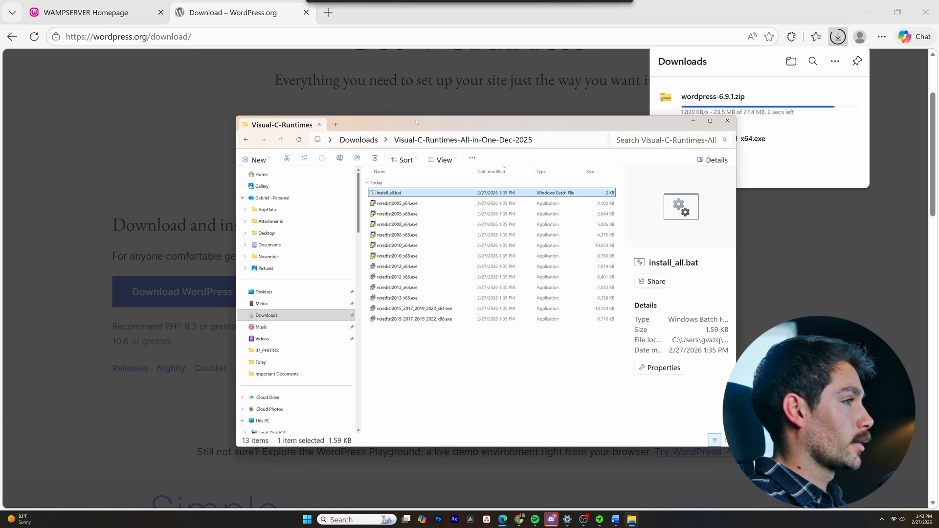
scroll(271, 362, down, 2)
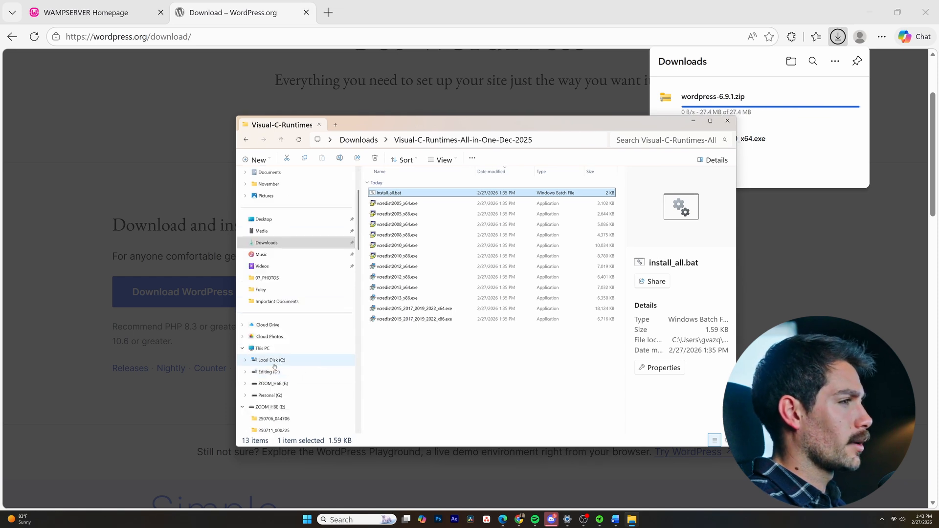
click(262, 349)
double_click(388, 198)
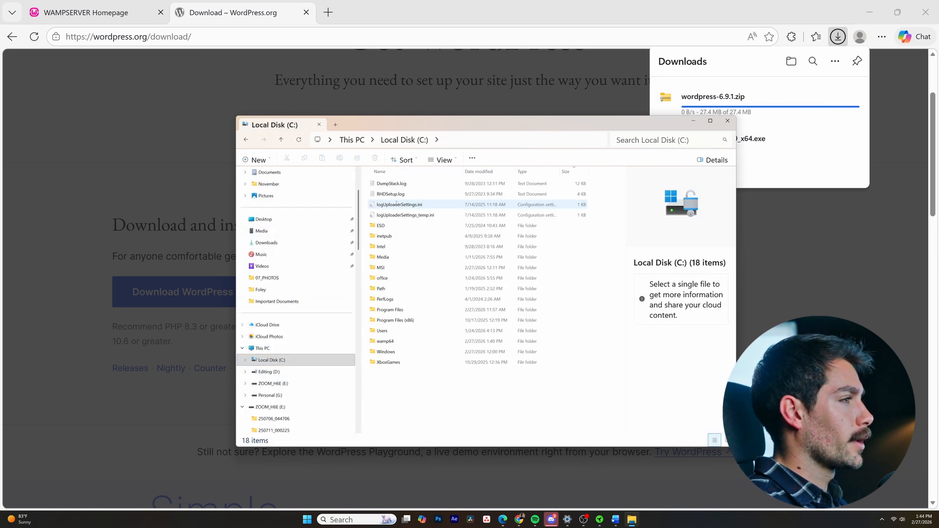
double_click(394, 342)
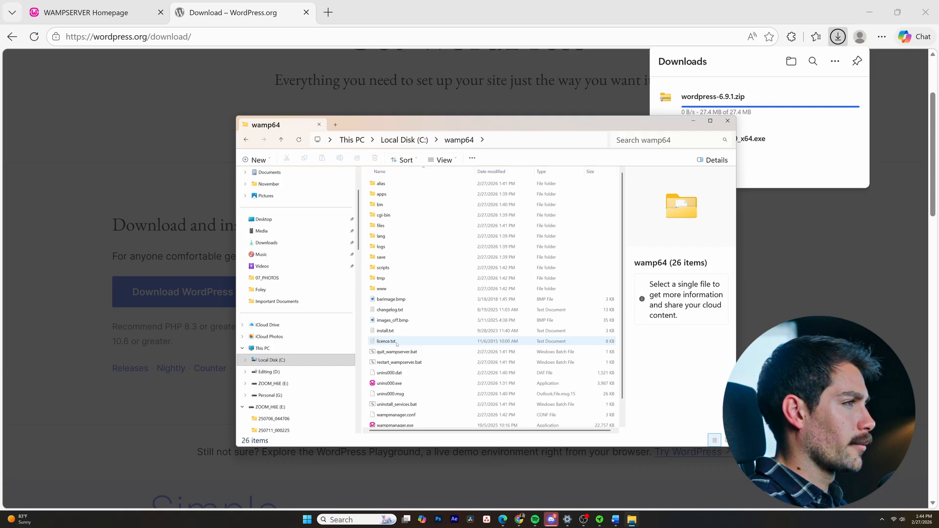
double_click(382, 289)
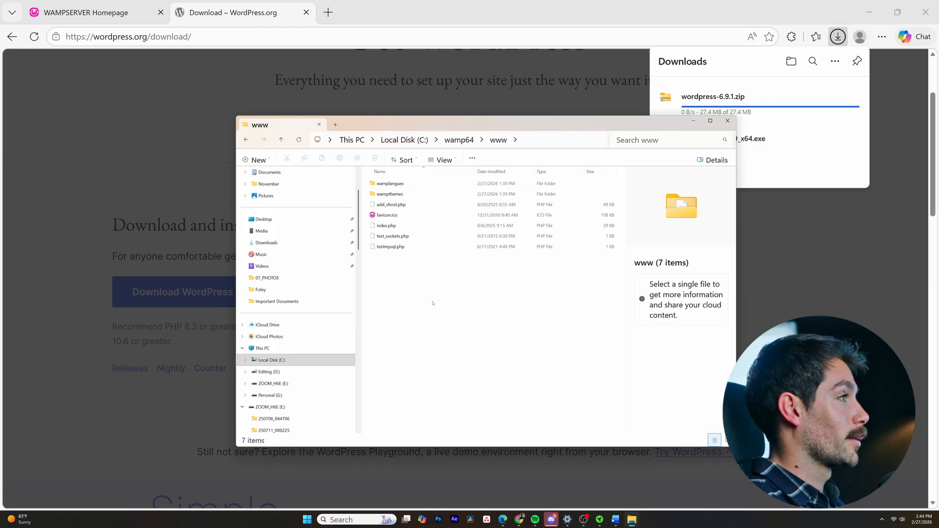
click(522, 145)
key(ctrl+c)
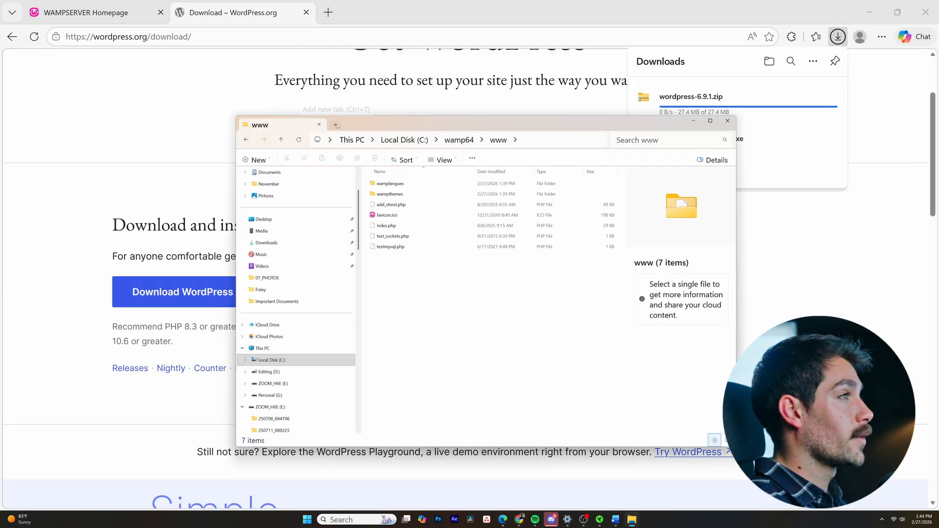
- Extract wordpress-6.9.1.zip from the Downloads folder into C:\wamp64\www, and check the www folder
click(336, 125)
click(267, 316)
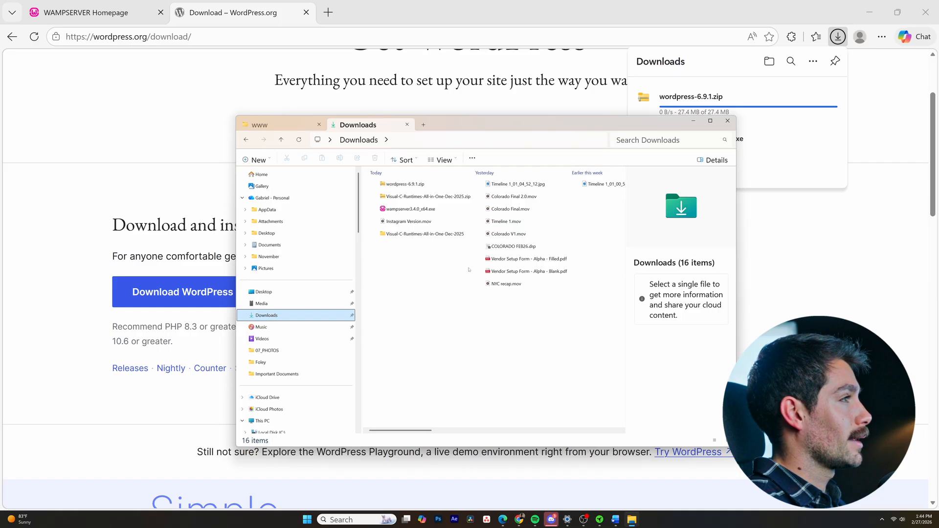
right_click(424, 185)
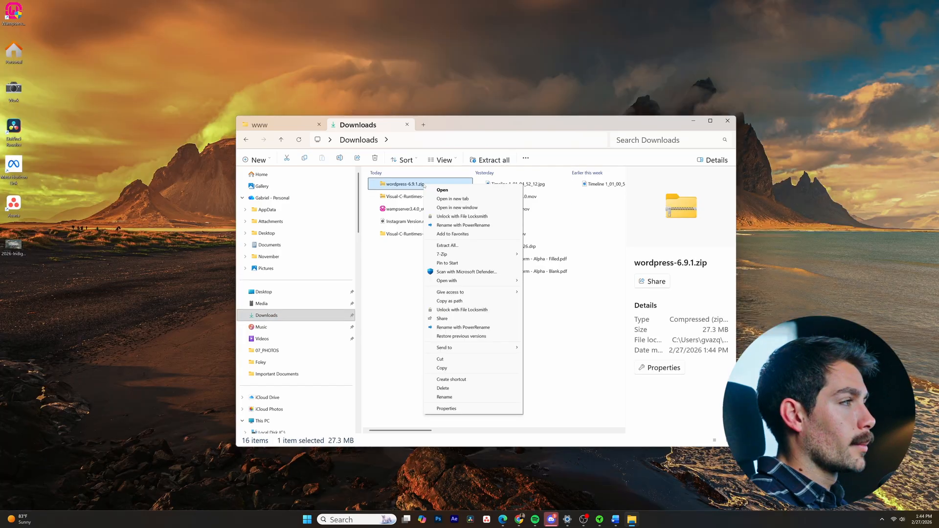
click(448, 245)
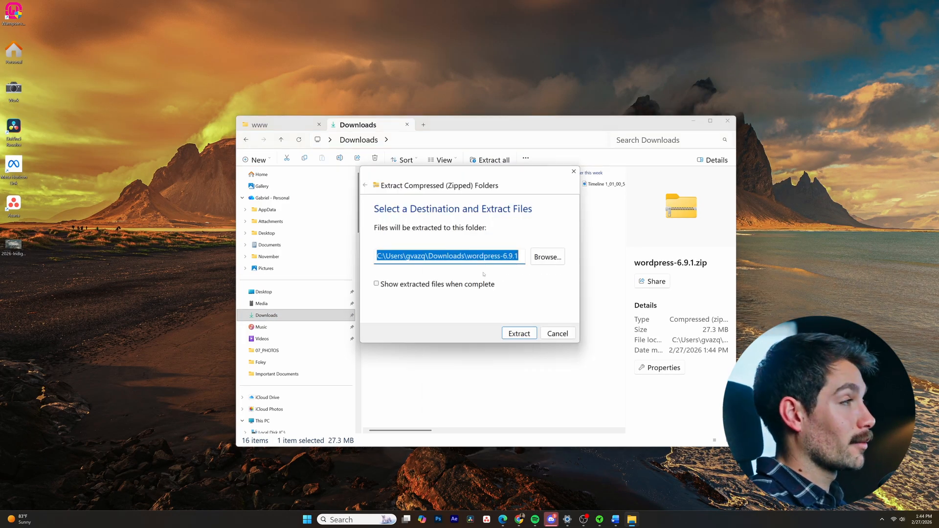
key(ctrl+v)
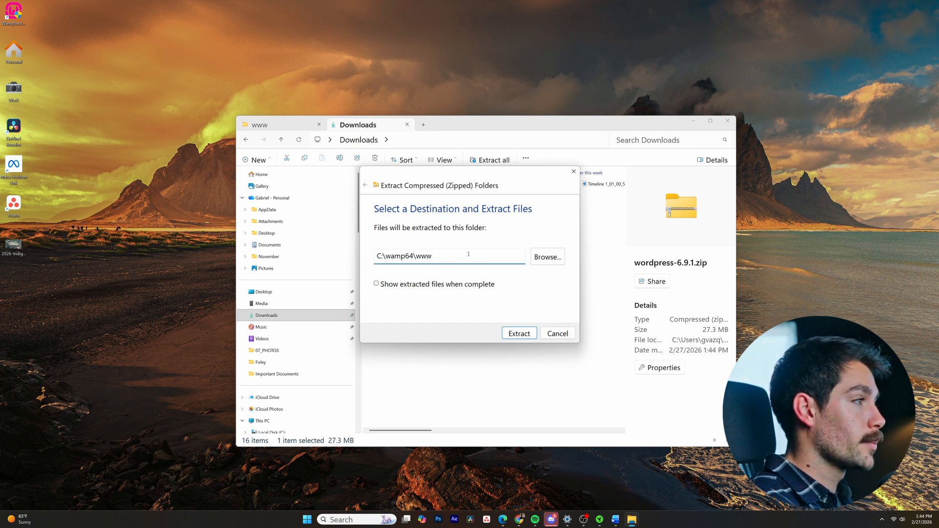
click(520, 334)
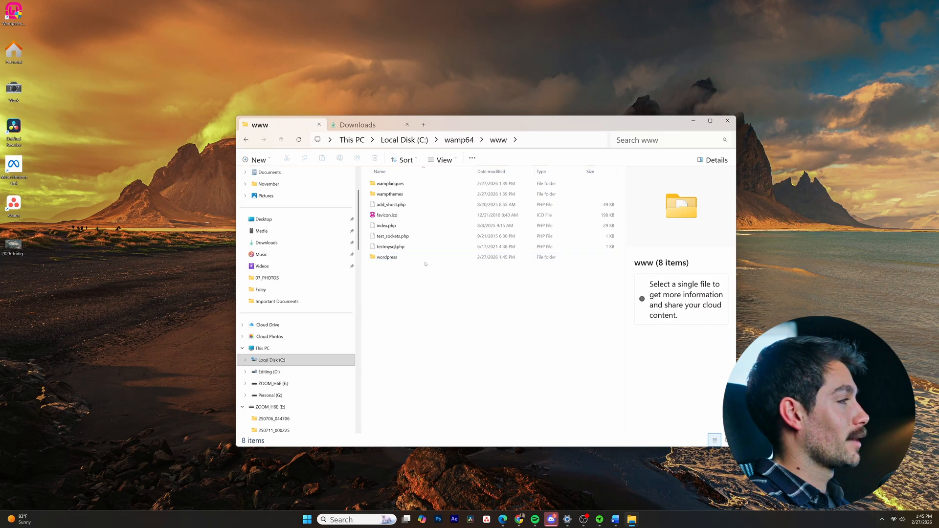
- Switch to the Edge window showing Google and load the localhost Wampserver homepage there
click(503, 520)
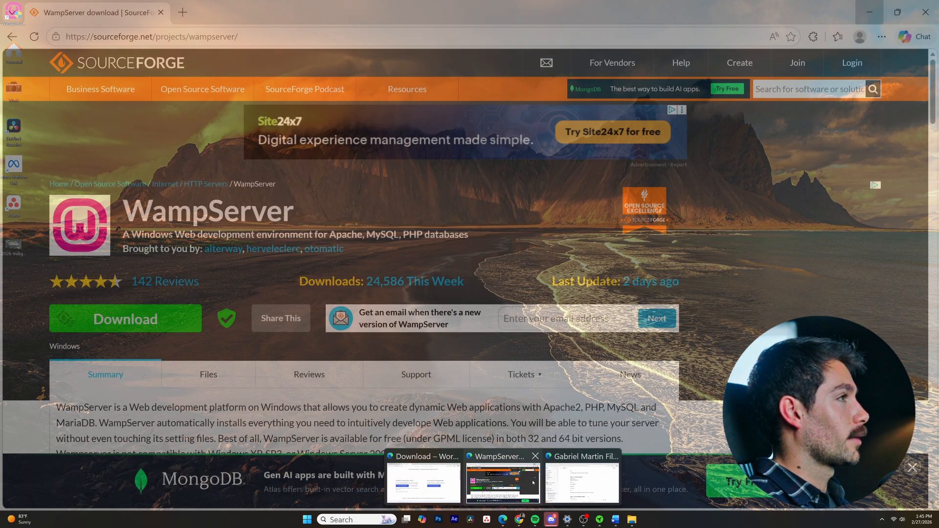
click(568, 483)
click(262, 35)
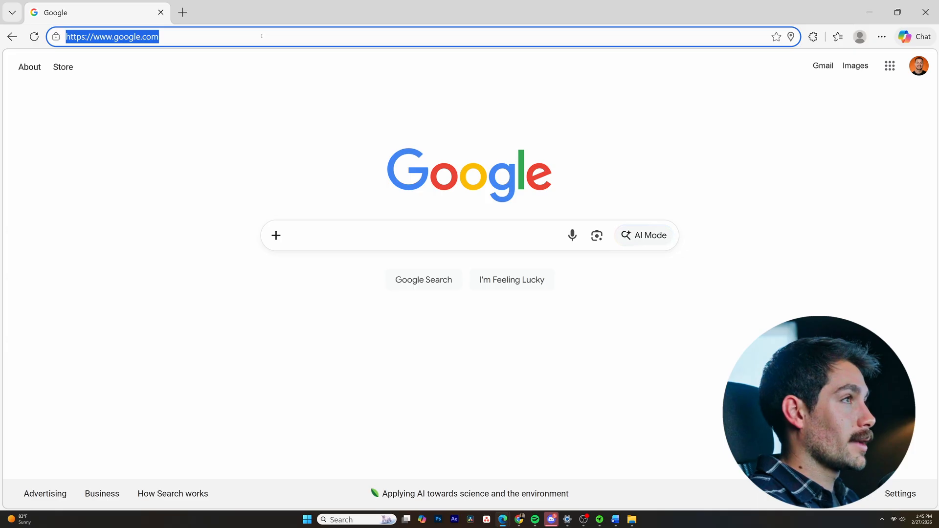
text(localhost)
key(Return)
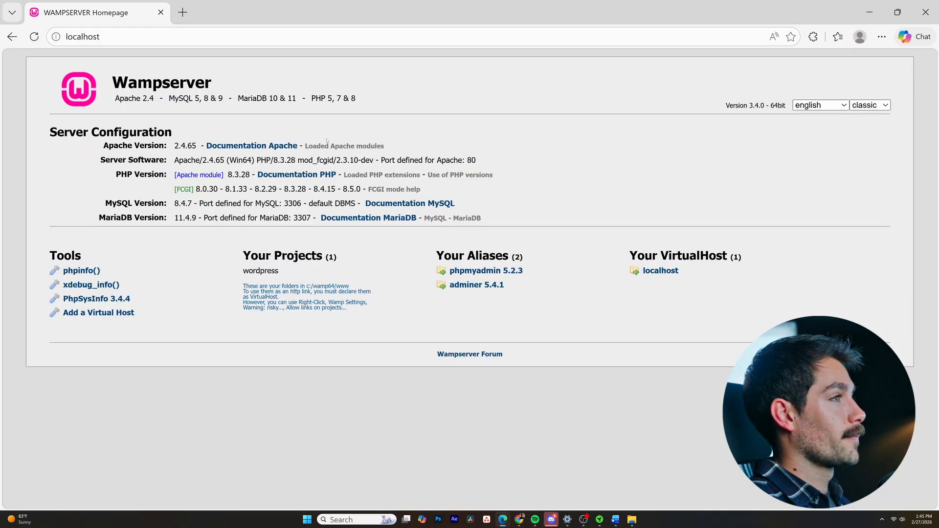
- Open phpMyAdmin 5.2.3 from the Wampserver homepage and log in to MySQL as root with a blank password
click(490, 272)
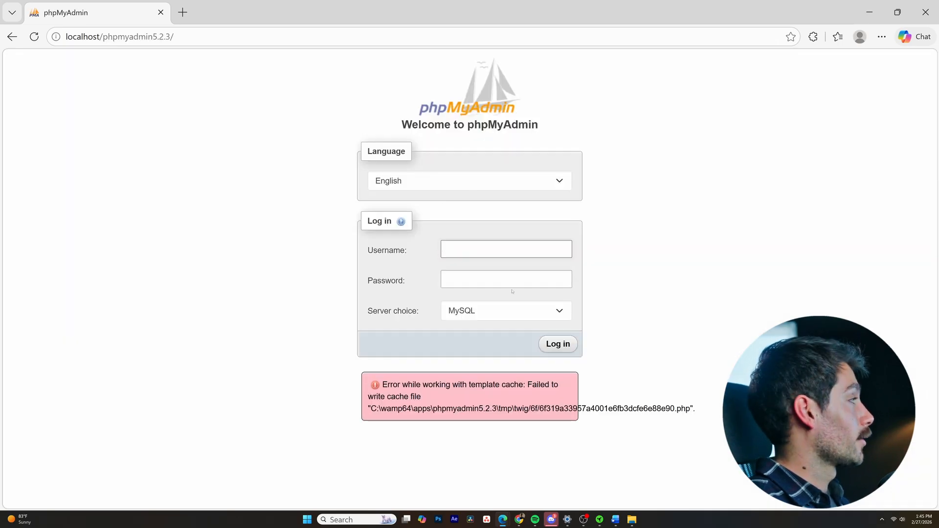
click(486, 246)
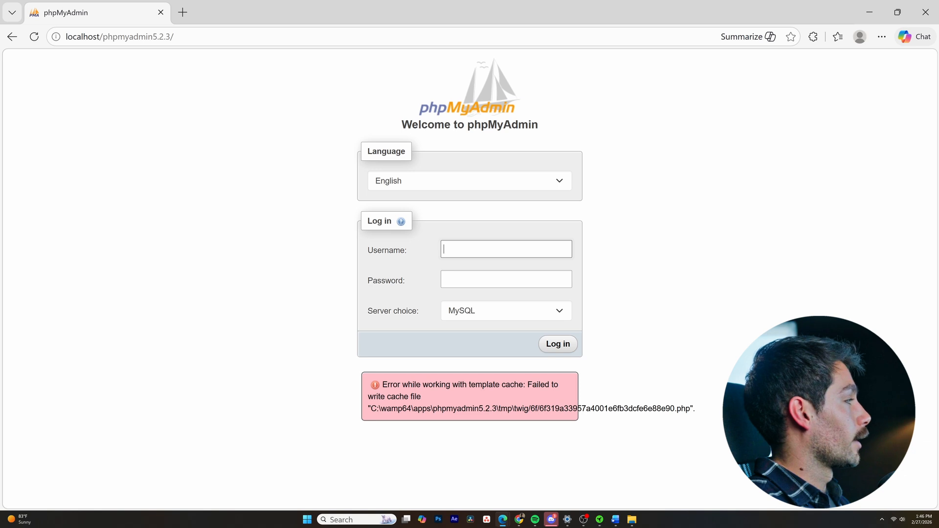
text(root)
click(681, 274)
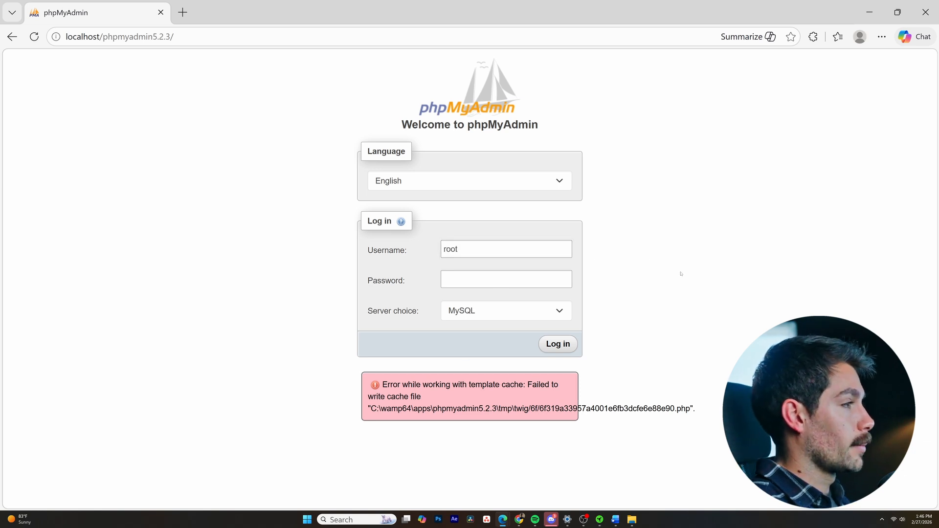
click(556, 346)
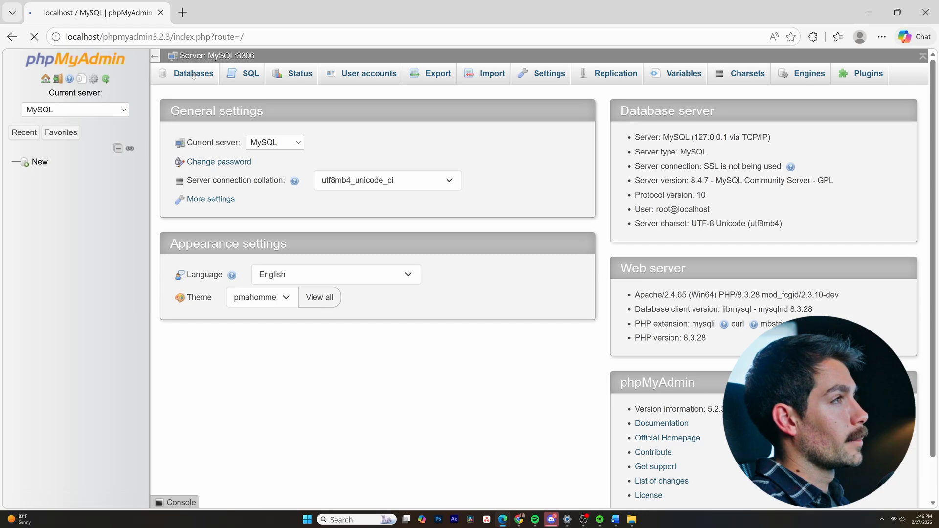
- Create a MySQL database named Indigo_Word with the utf8mb4_unicode_ci collation
click(182, 70)
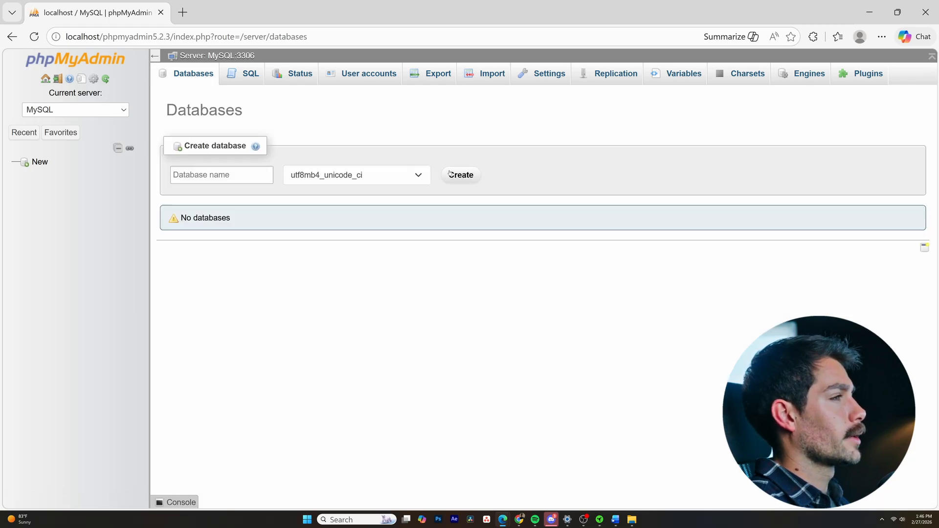
click(418, 176)
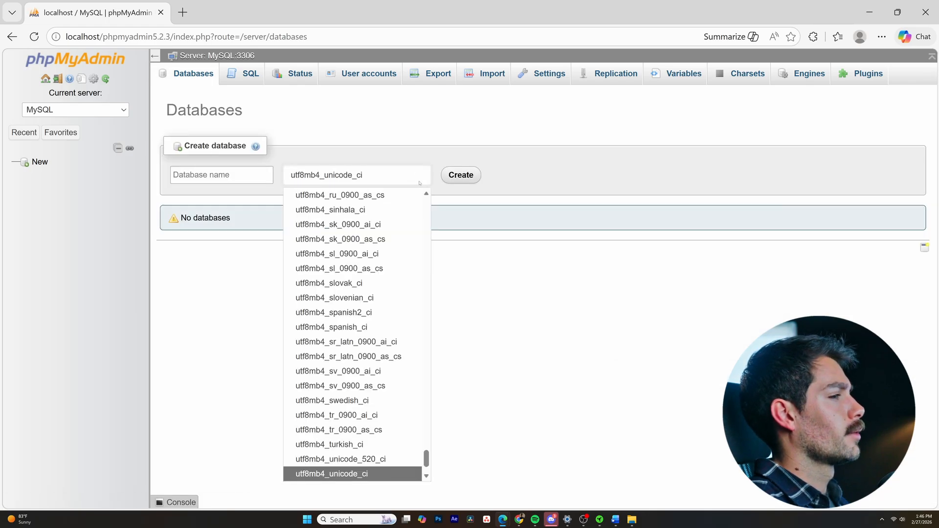
click(240, 180)
text(Indigo)
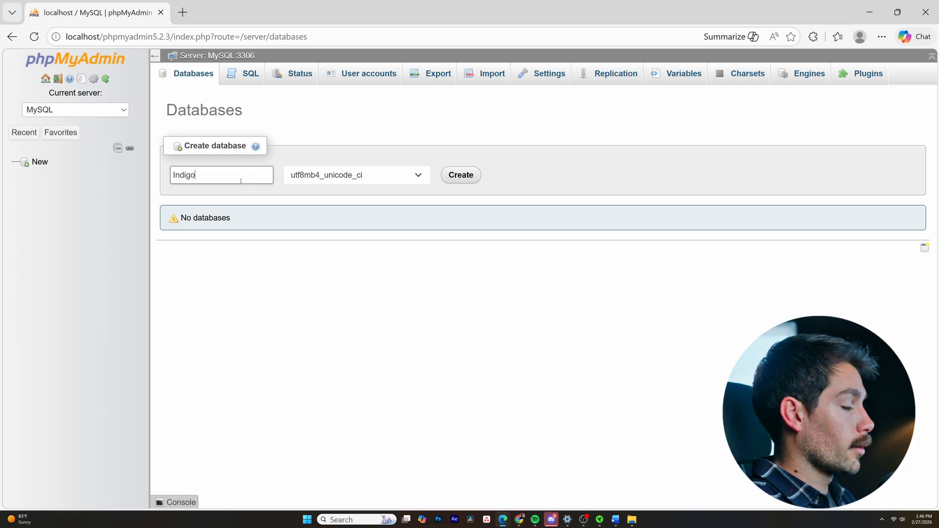
text(_Word)
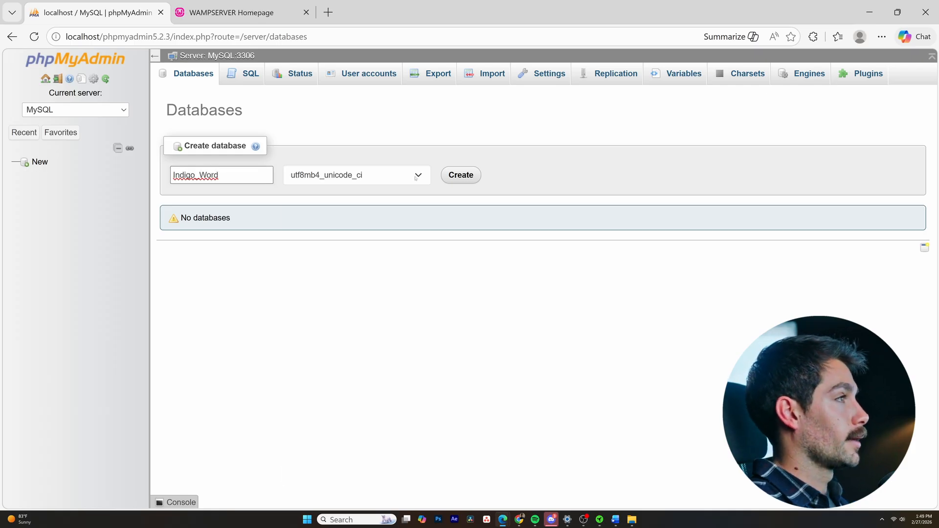
click(372, 176)
scroll(414, 377, up, 10)
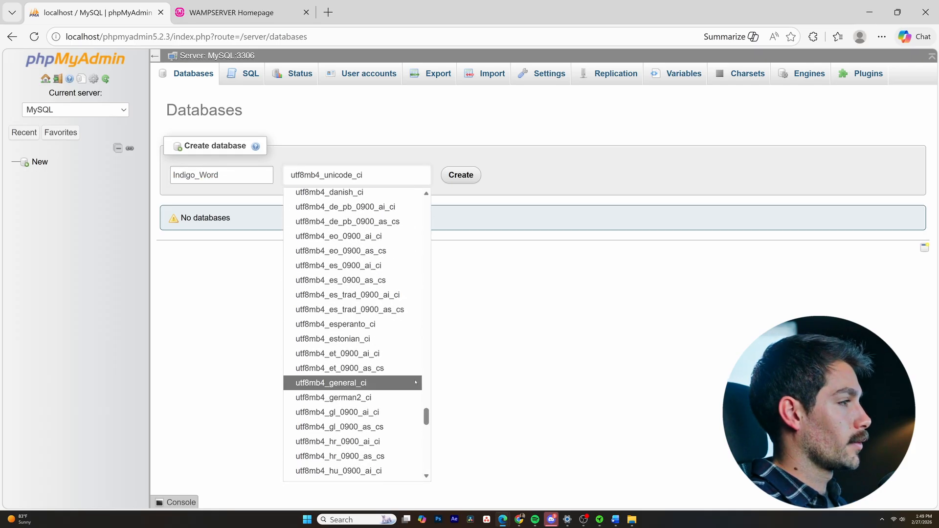
scroll(413, 391, up, 20)
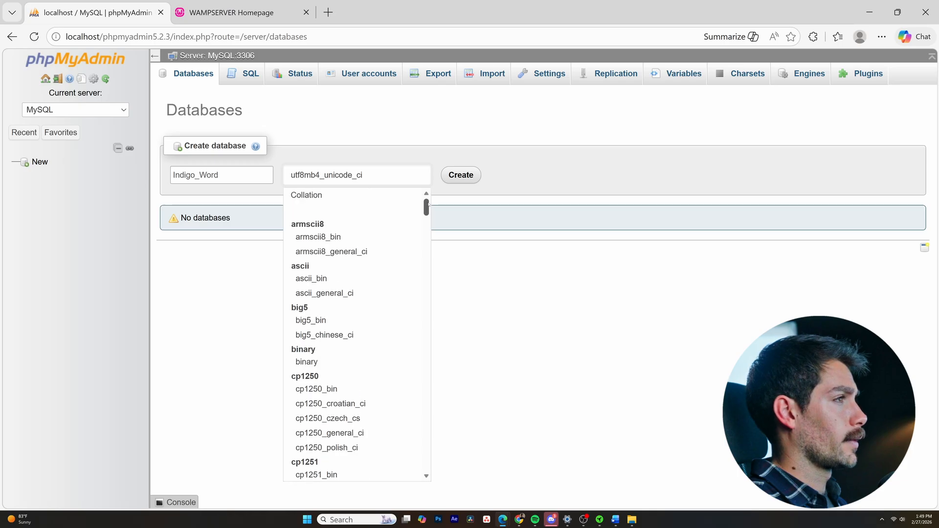
click(337, 195)
click(460, 175)
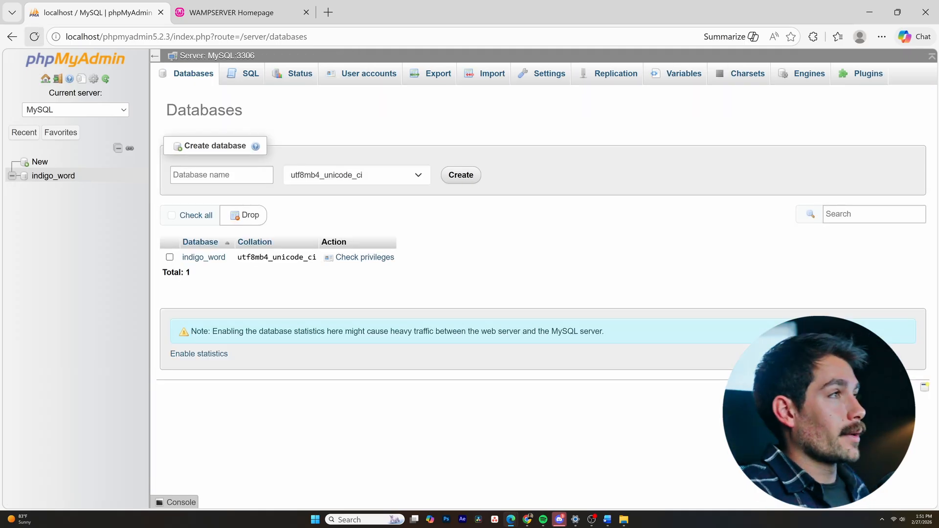
- Load localhost/Wordpress in the Wampserver homepage tab and continue the WordPress setup in English (United States)
click(230, 12)
click(154, 38)
click(153, 39)
text(/)
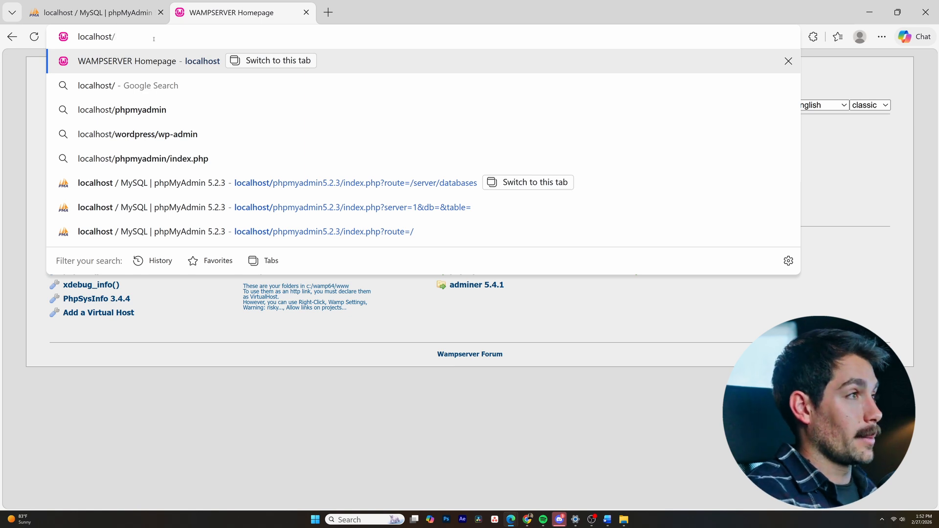
text(Wordpress)
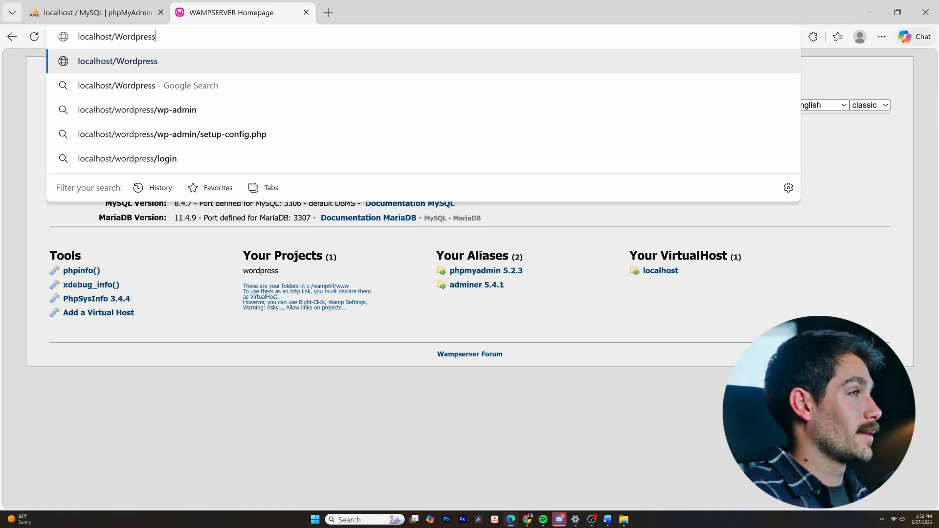
key(Return)
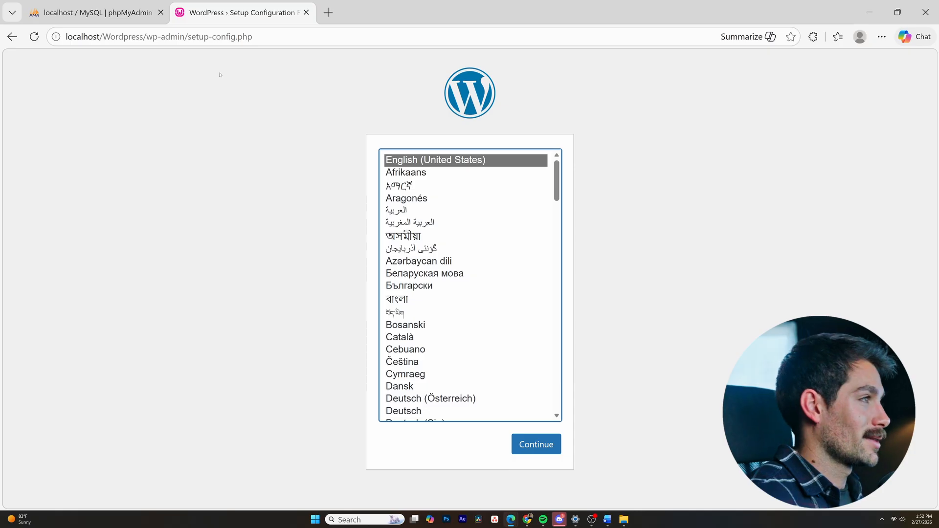
click(543, 441)
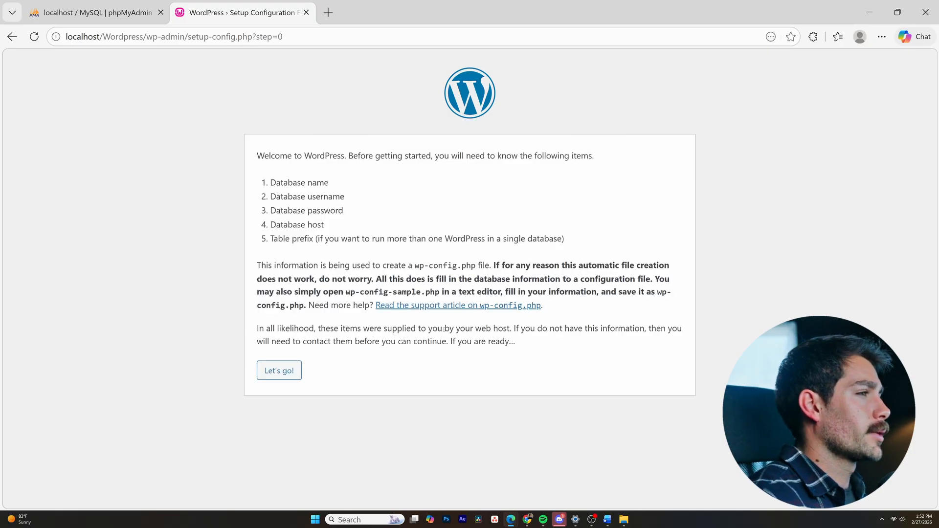
- Submit the WordPress database connection details with database name Indigo_Word, username root and a blank password, keeping the default host and prefix
click(289, 374)
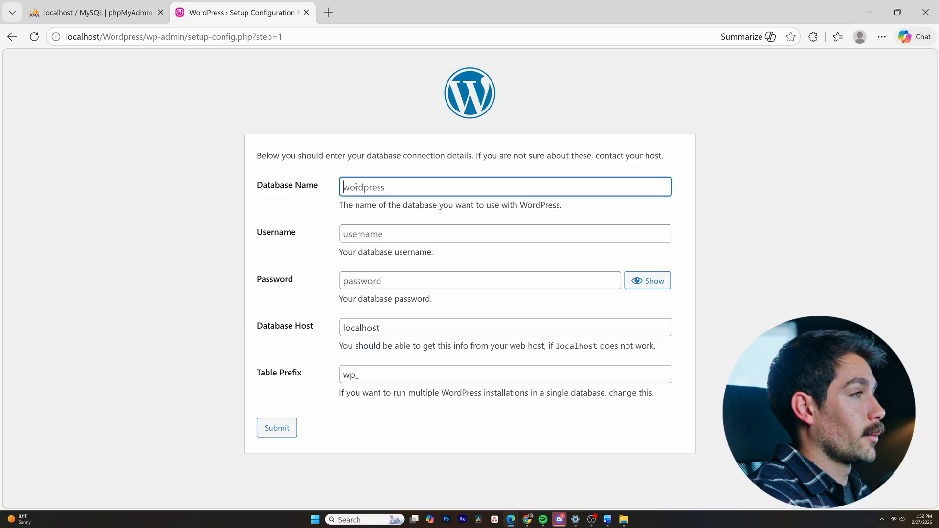
text(Indigo)
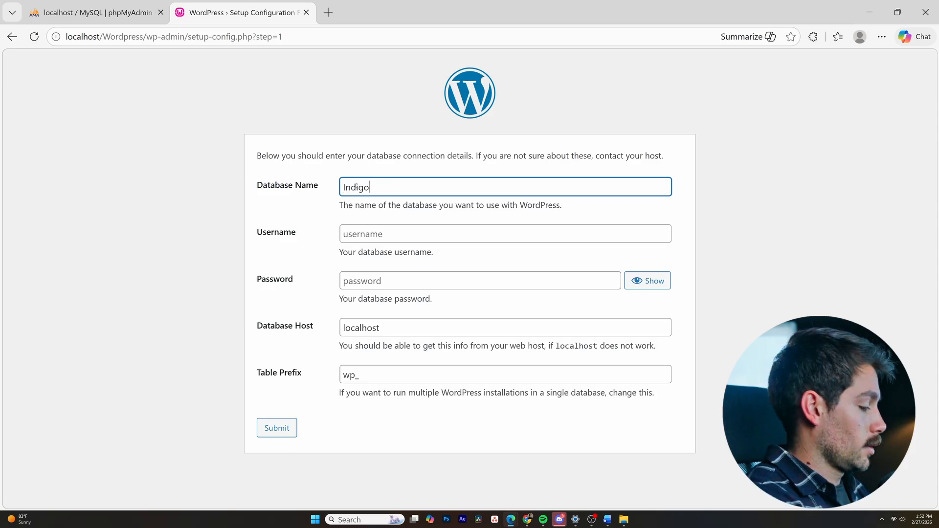
text(_Word)
click(414, 236)
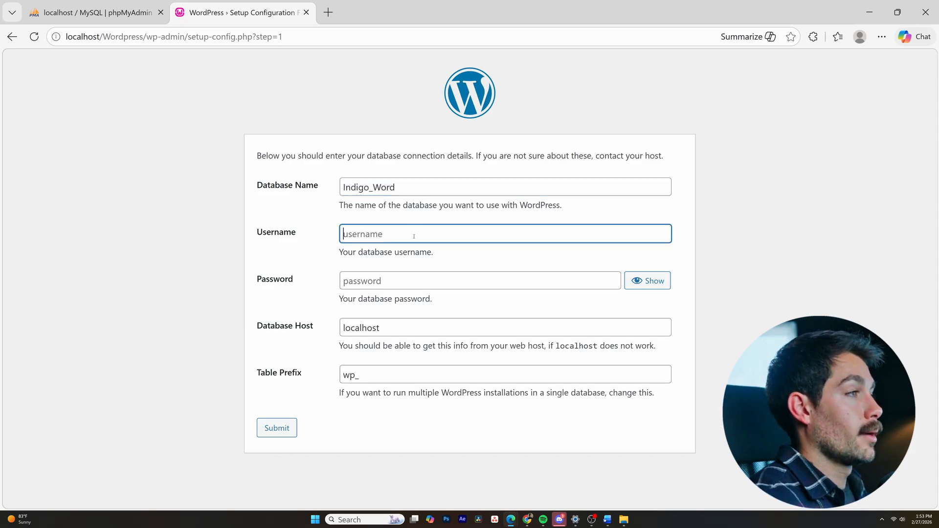
text(root)
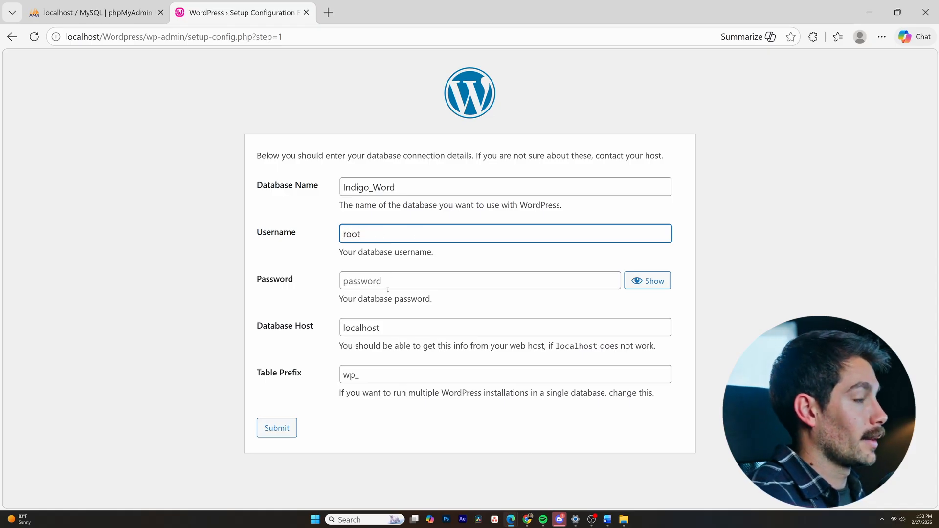
click(289, 430)
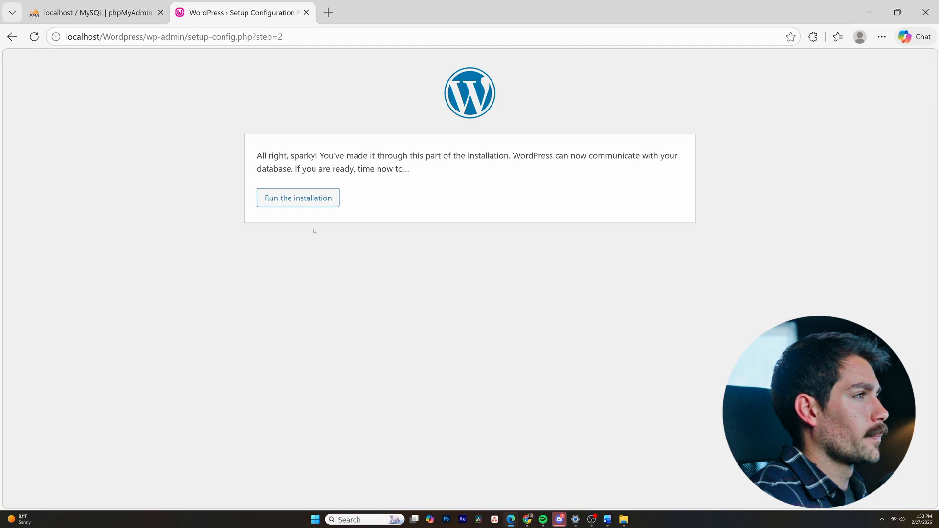
- Start the WordPress installation and enter the site title Indigo_Word and the username IndigoSoftwareChannel
click(314, 203)
scroll(436, 304, down, 1)
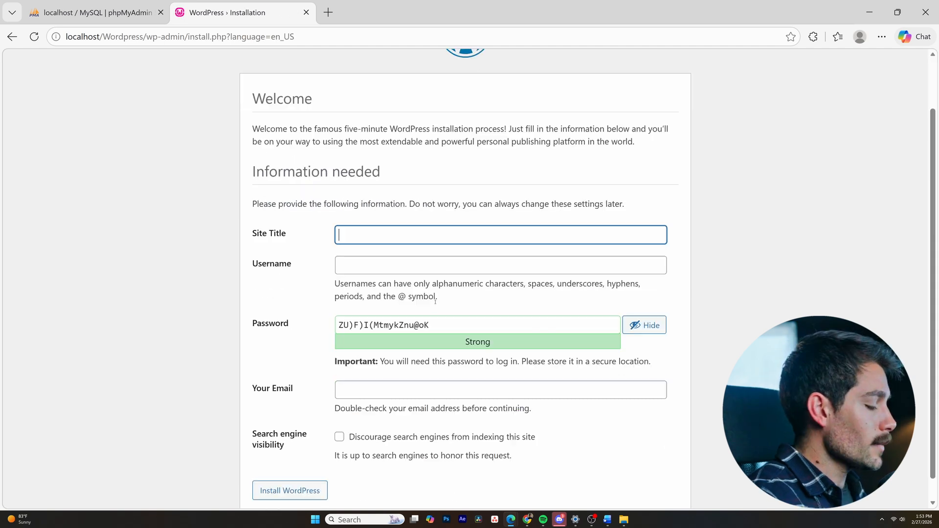
text(Indigo_Word)
key(Tab)
text(IndigoS)
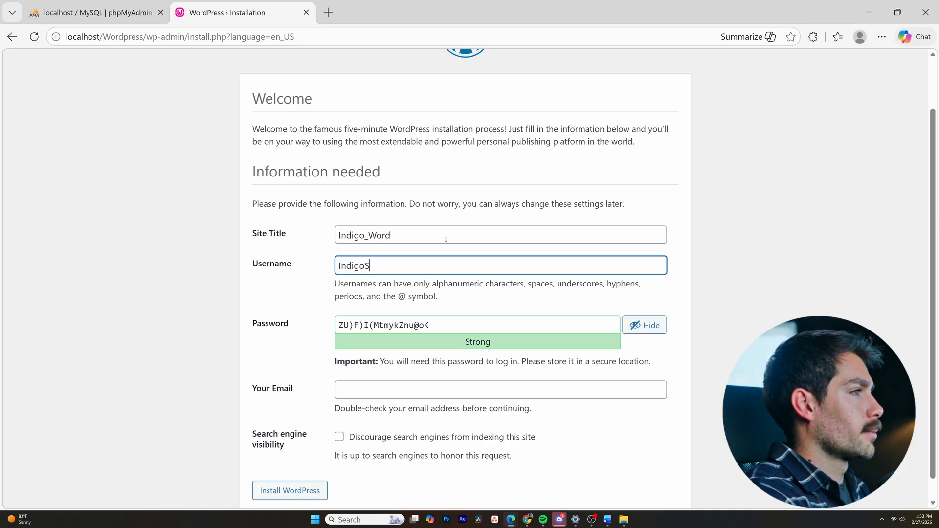
text(oftwareChannel)
- Enter the WordPress account password and contact e-mail, and install WordPress
key(Tab)
text(a•••••••)
key(Tab)
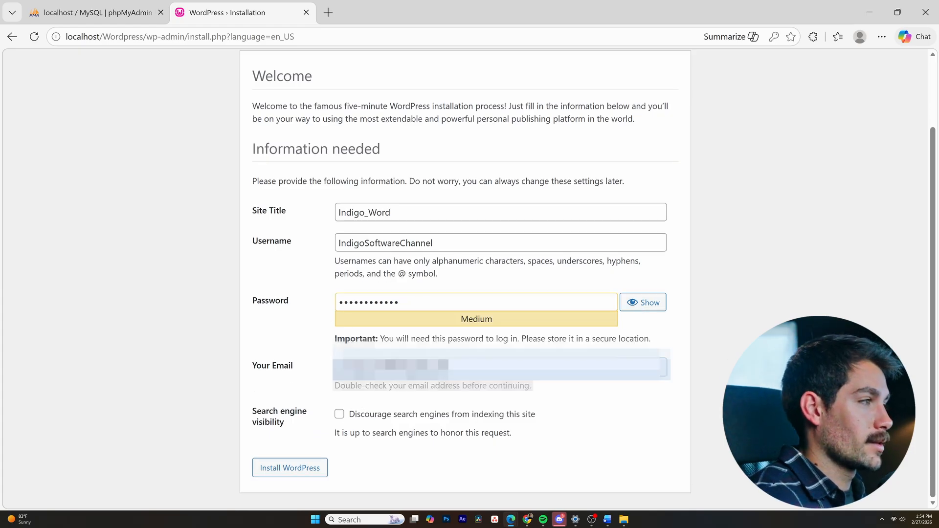
click(307, 472)
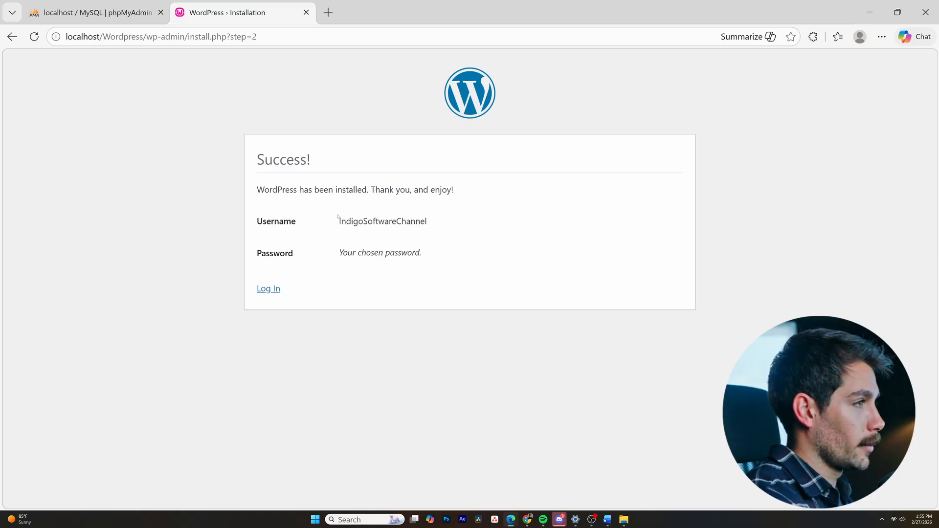
- Open Apache's httpd-vhosts.conf from Wampserver and paste a VirtualHost *:80 block for localhost below the default one
click(882, 519)
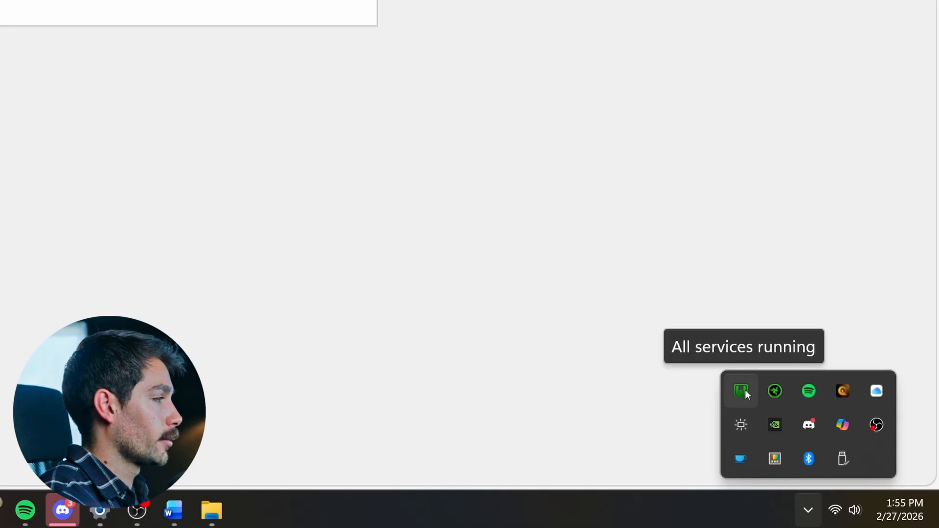
click(745, 390)
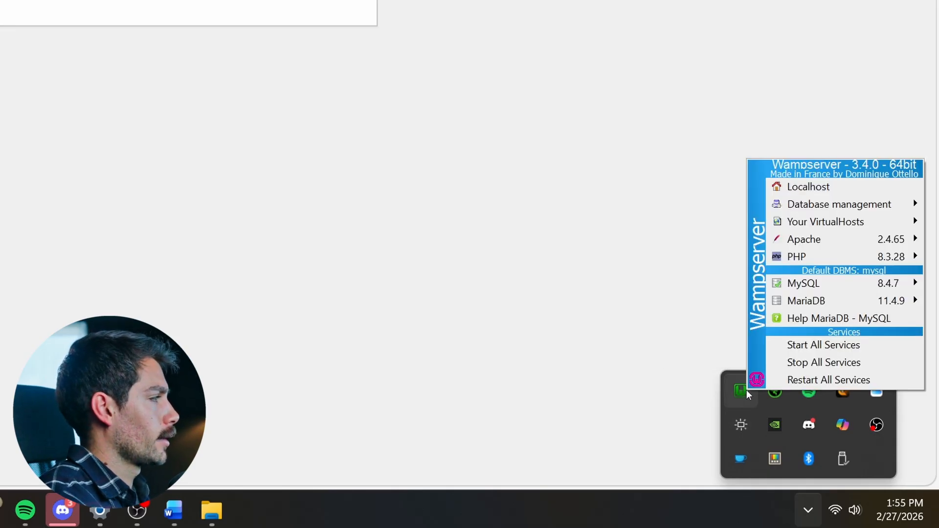
mouse_move(778, 240)
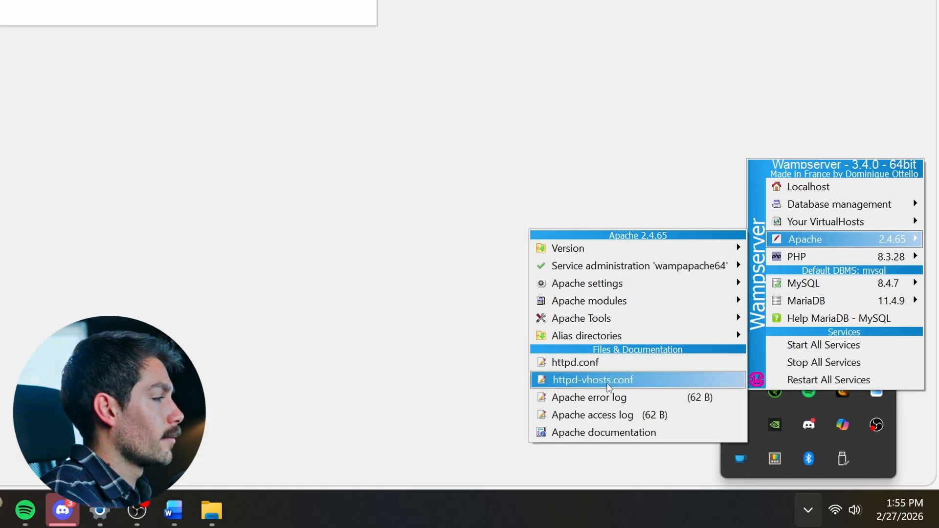
click(629, 380)
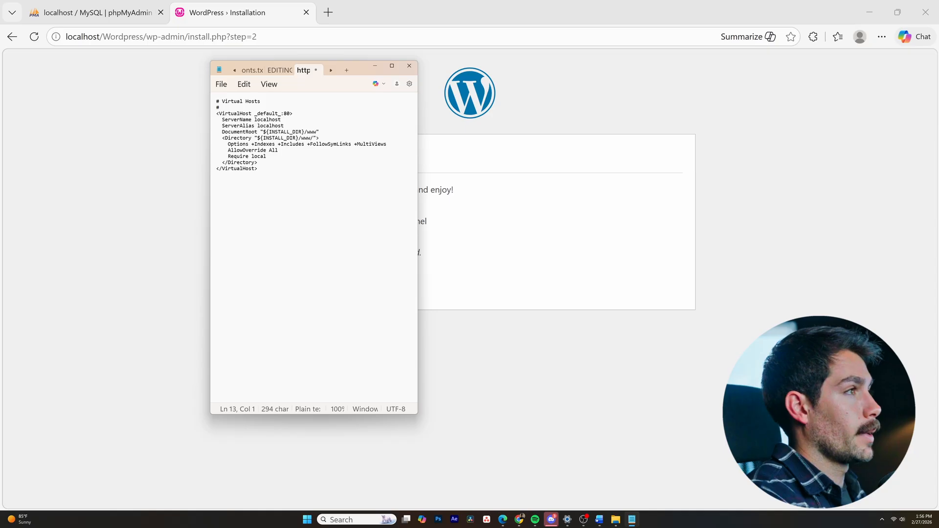
text(# #Virtual Hosts # <VirtualHost *:80> ServerName localhost ServerAlias localhost DocumentRoot "${INSTALL_DIR}/www" <Directory "${INSTALL_DIR}/www/"> 	Options +Indexes +Includes +FollowSymLinks +MultiViews 	AllowOverride All 	Require local </Directory> </VirtualHost>)
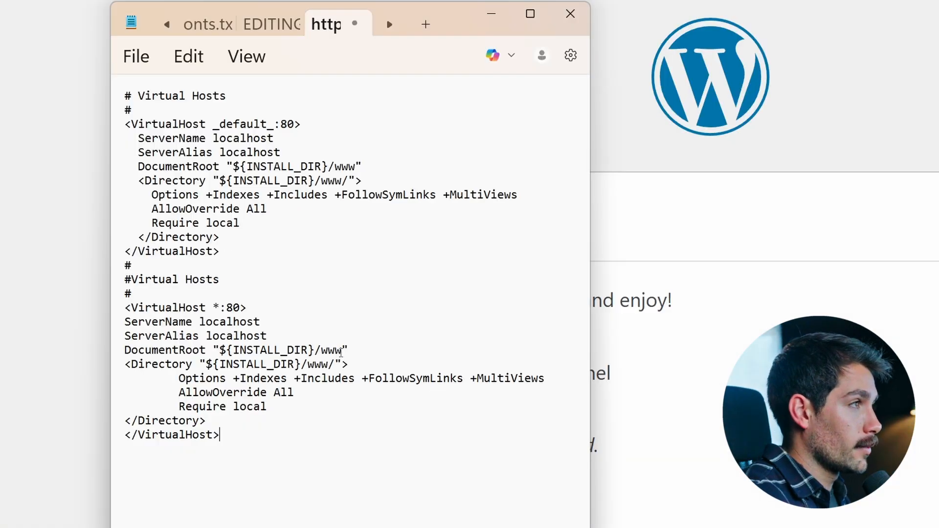
- Try to replace www with Wordpress in the DocumentRoot and Directory paths of the VirtualHost *:80 block
click(336, 212)
key(Left)
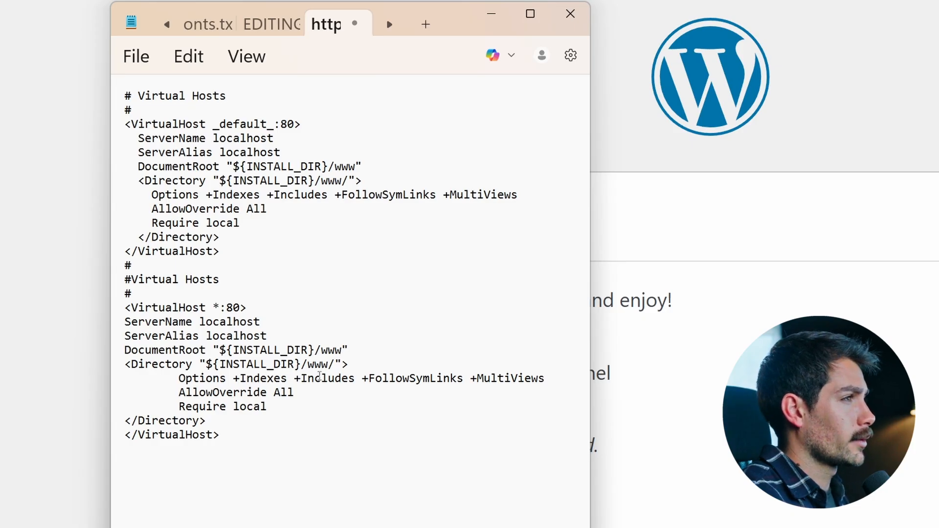
key(BackSpace)
key(BackSpace)
key(BackSpace)
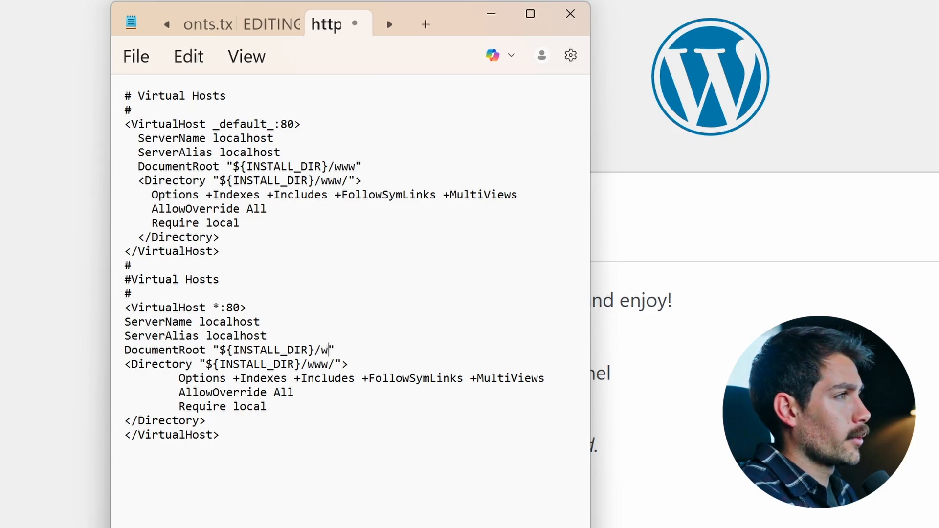
text(ordpress)
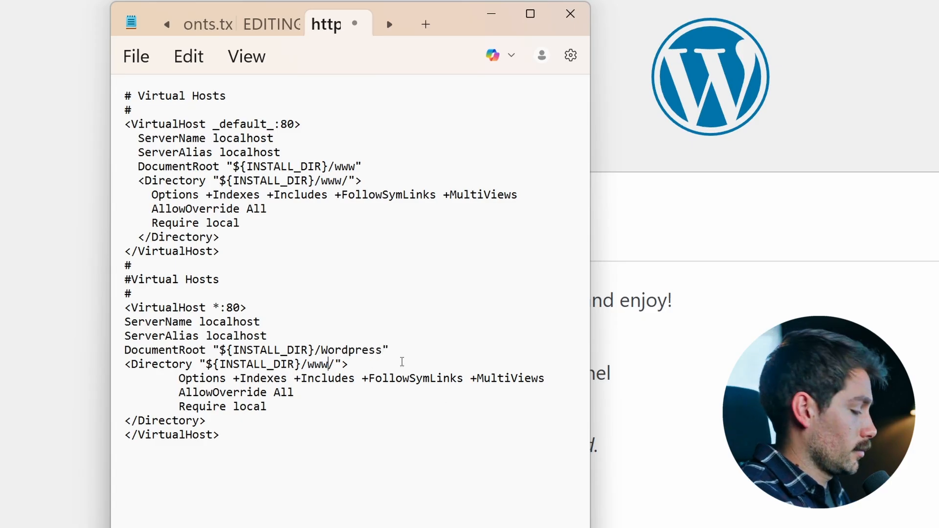
key(BackSpace)
key(BackSpace)
key(BackSpace)
text(Wordpress)
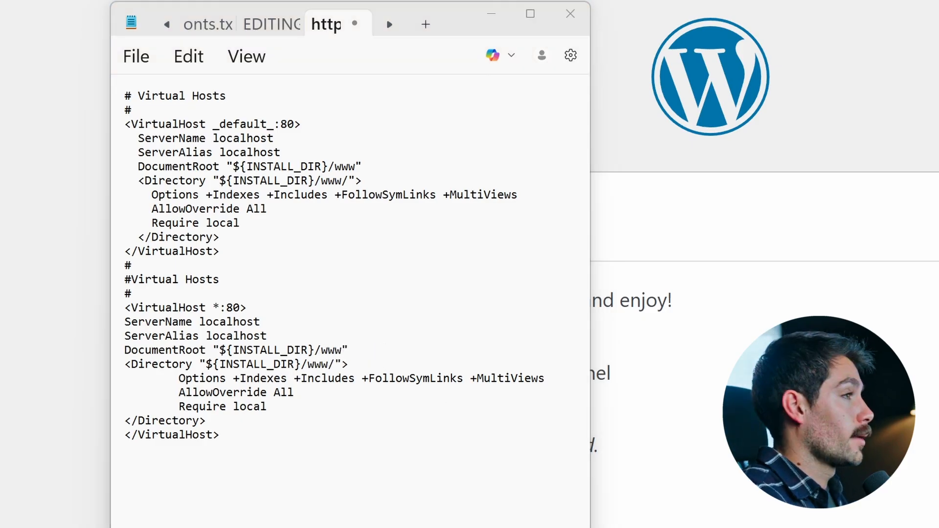
- Extend the DocumentRoot and Directory paths in the VirtualHost *:80 block to ${INSTALL_DIR}/www/Wordpress
click(343, 350)
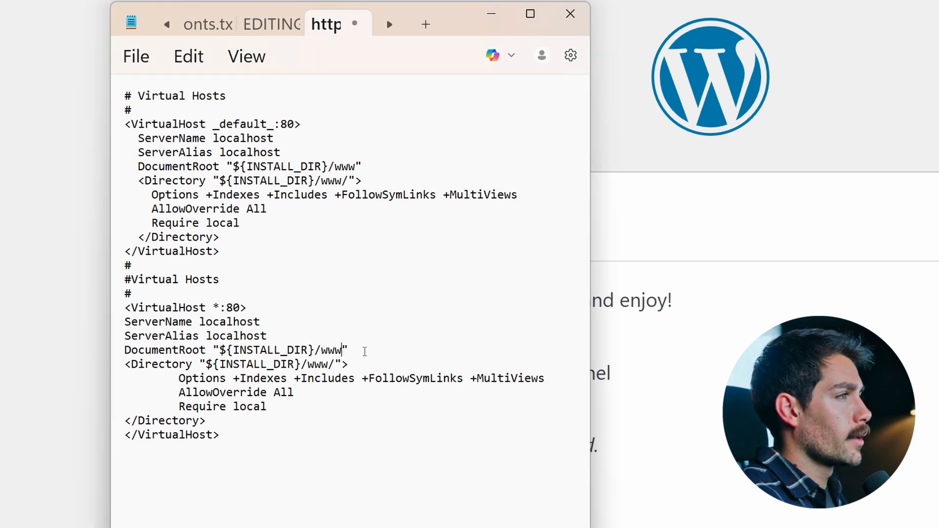
text(/Word)
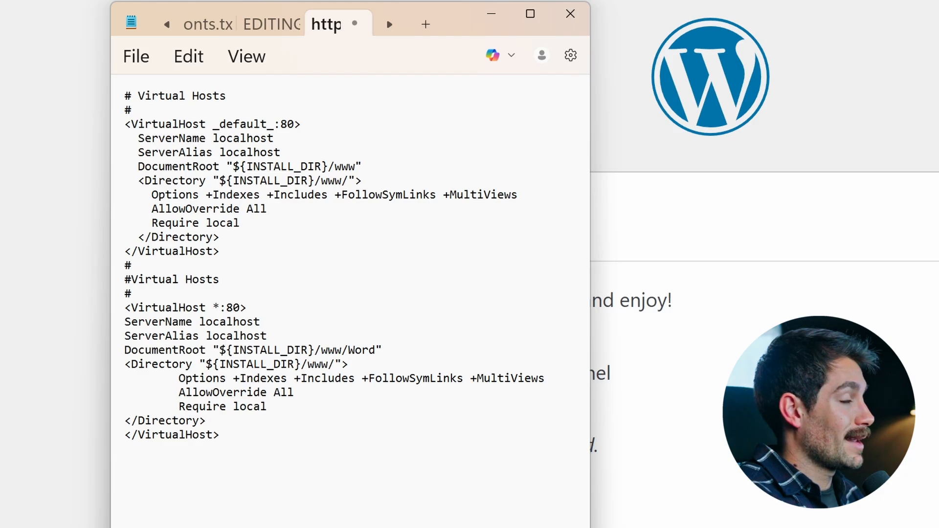
text(press)
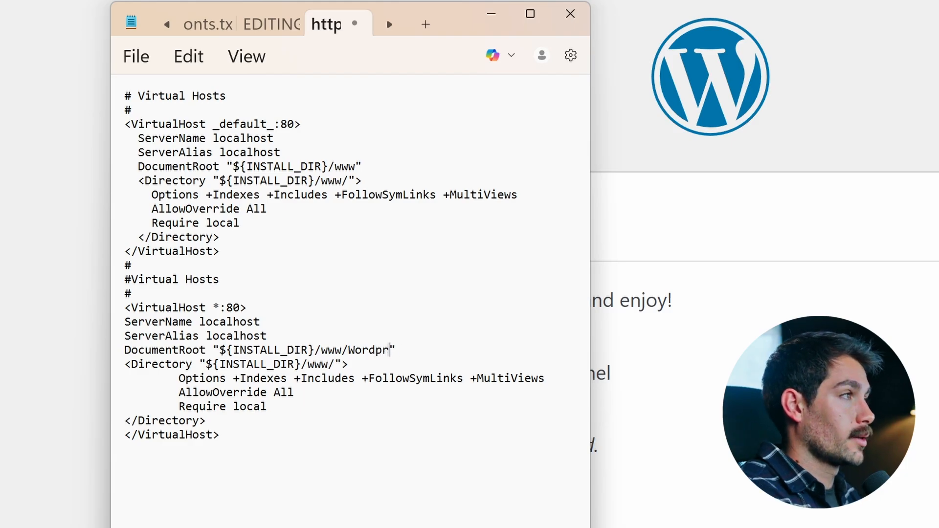
click(335, 365)
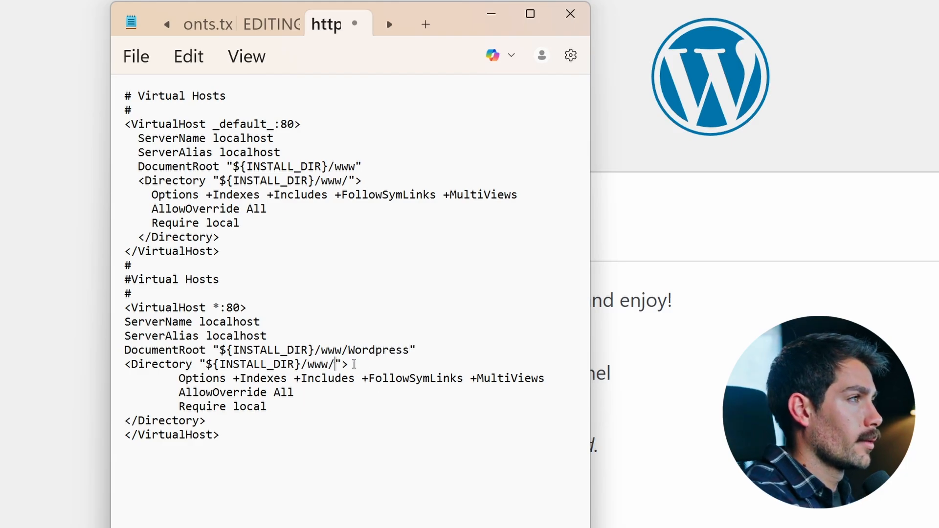
text(Wordpress)
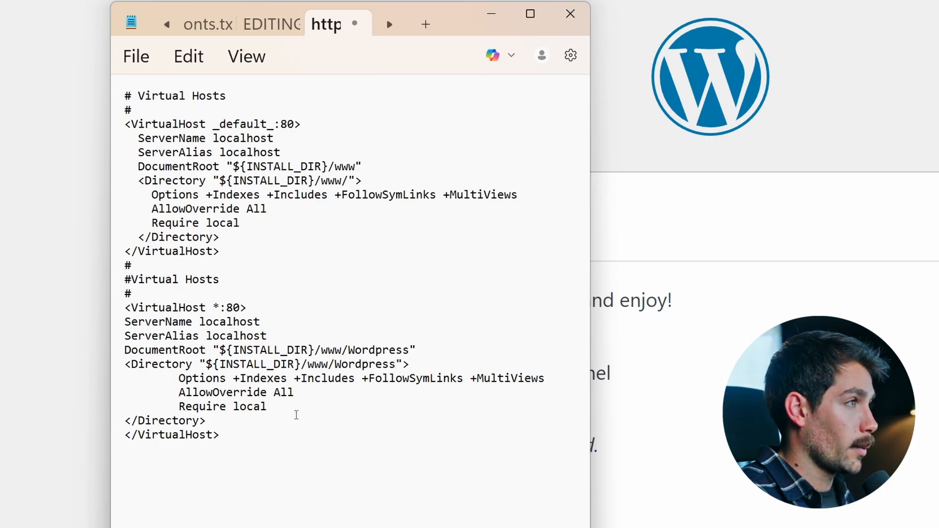
- Change the Require directive in the VirtualHost *:80 block to ALL GRANTED
drag(126, 354, 379, 369)
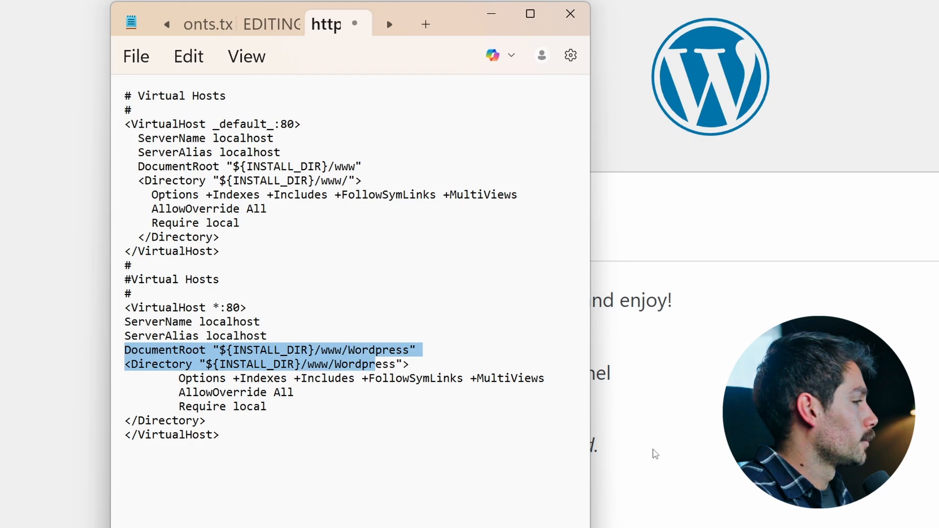
click(259, 442)
drag(272, 408, 234, 410)
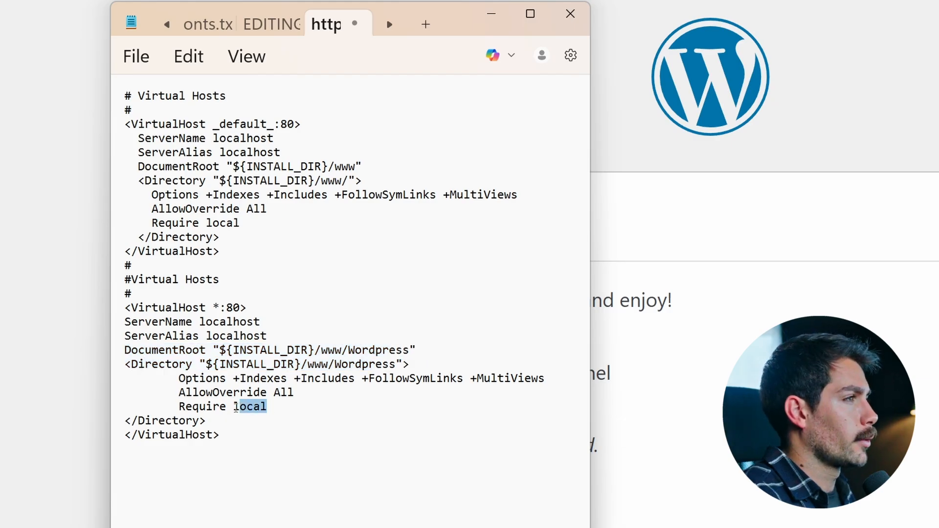
text(ALL GRANTED)
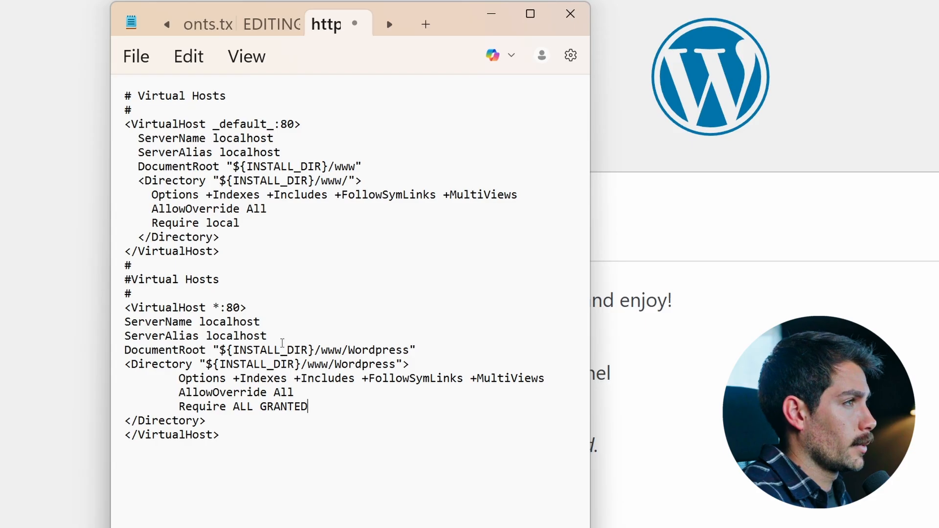
- Check the ServerName line in the VirtualHost *:80 block, then save httpd-vhosts.conf and close the editor
drag(267, 323, 200, 322)
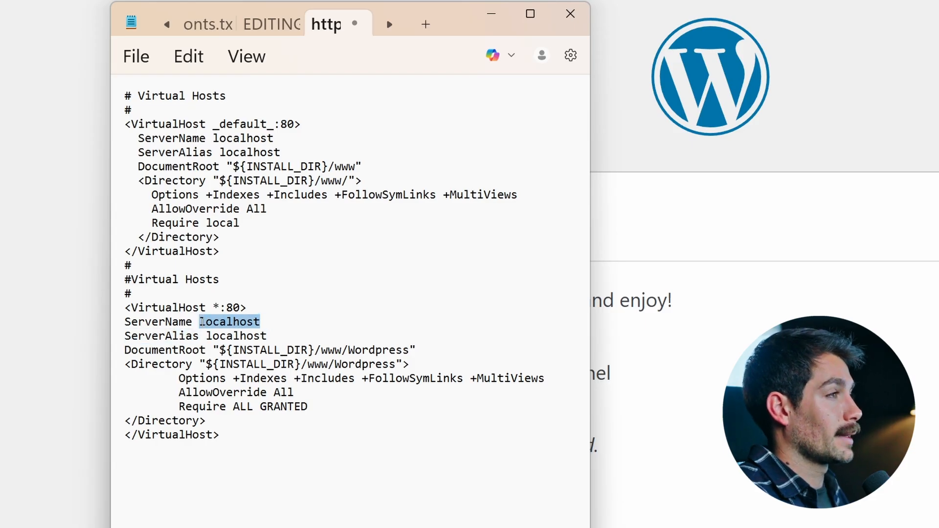
click(296, 323)
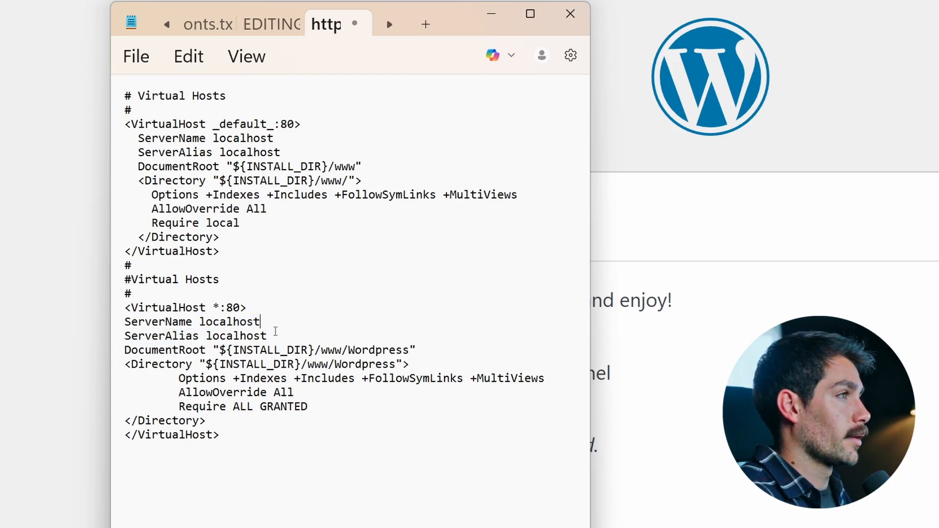
click(136, 57)
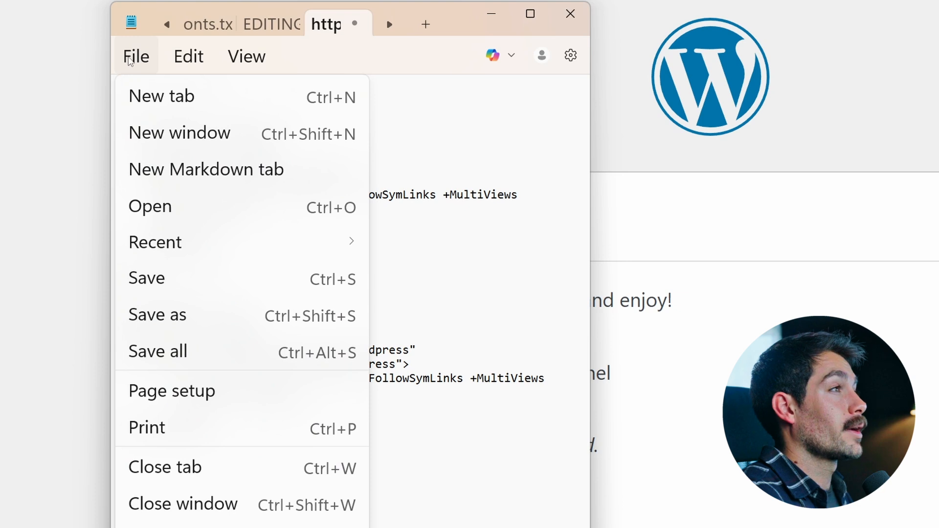
click(176, 282)
click(572, 8)
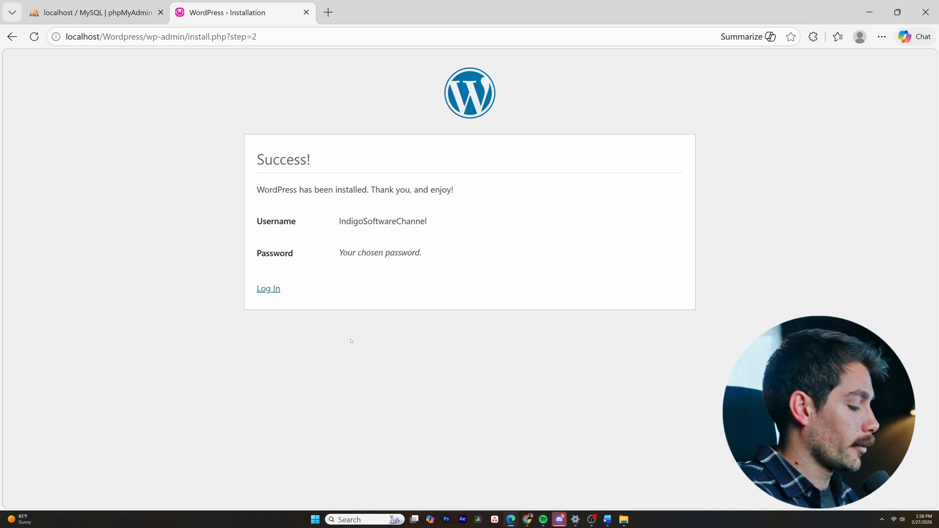
- Open Command Prompt and run ipconfig to look up the computer's network address
key(super)
text(cmd)
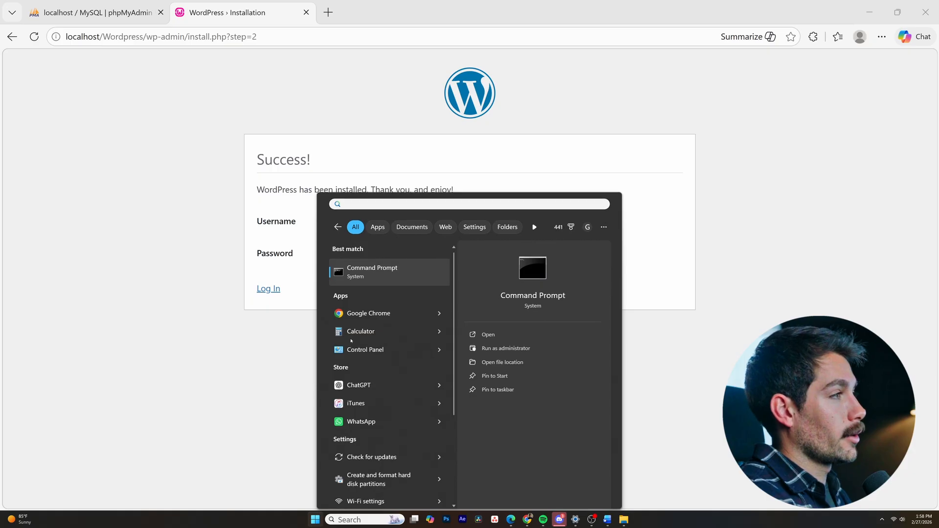
key(Return)
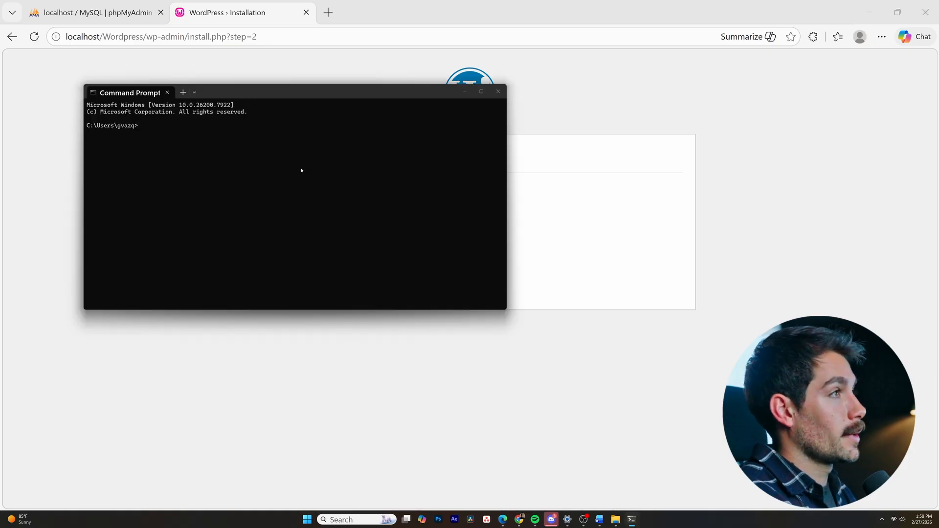
text(ip)
text(config)
key(Return)
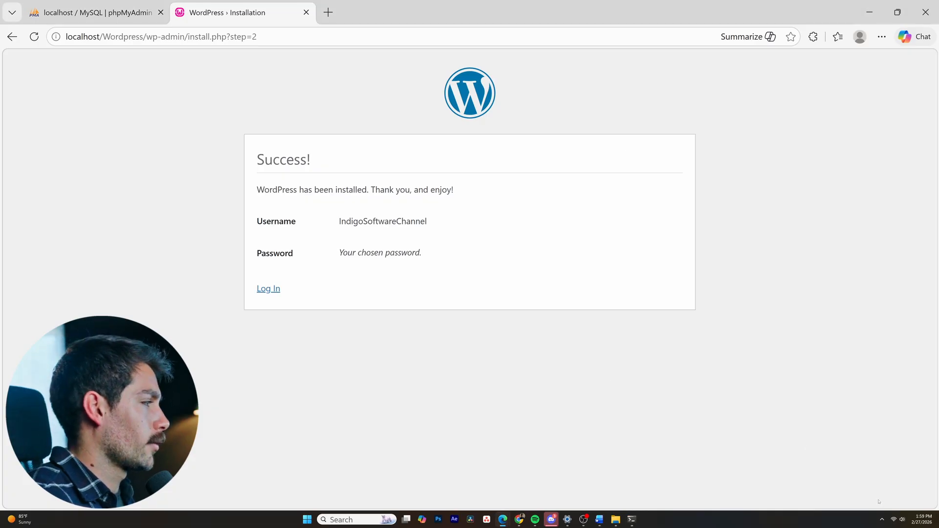
- Open Apache's httpd.conf configuration file from WampServer
click(882, 518)
click(854, 467)
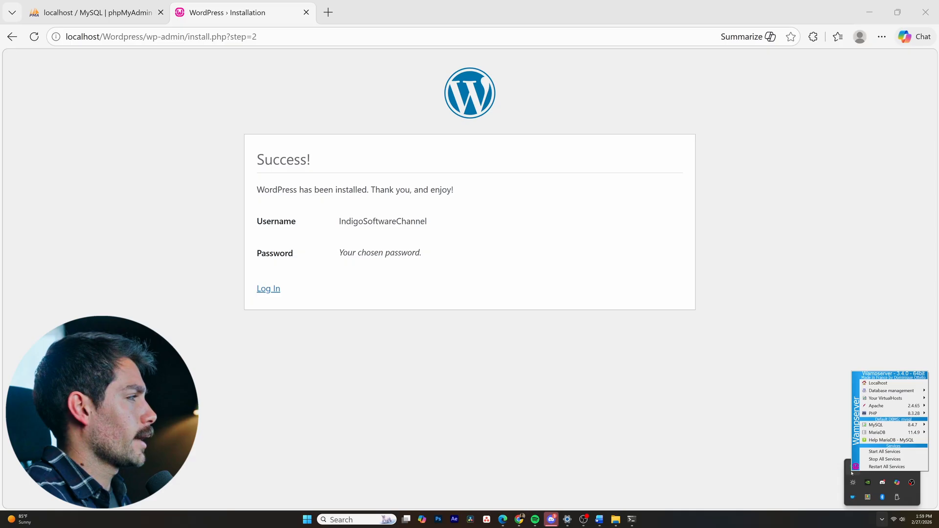
mouse_move(881, 407)
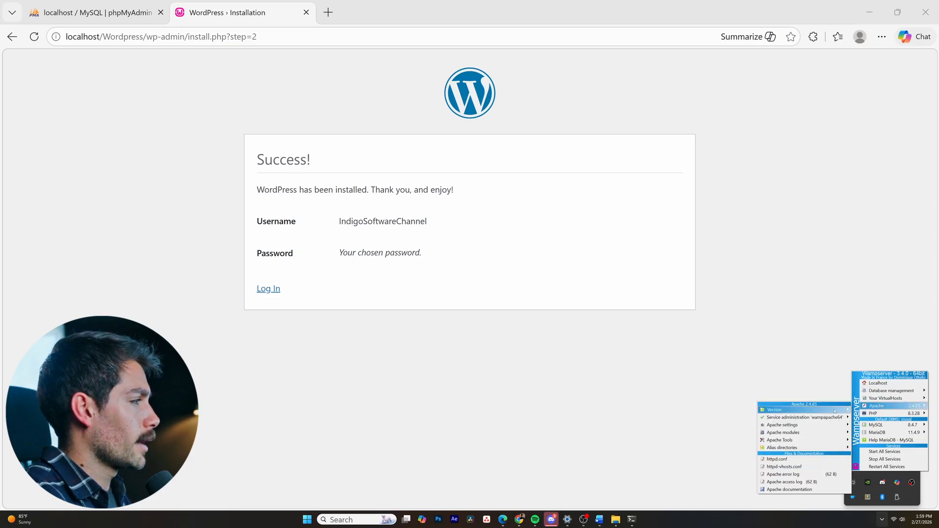
click(791, 460)
- Replace the directives inside the <Directory /> block with "Order Deny, Allow" and "Deny from all", and save httpd.conf
scroll(349, 277, down, 3)
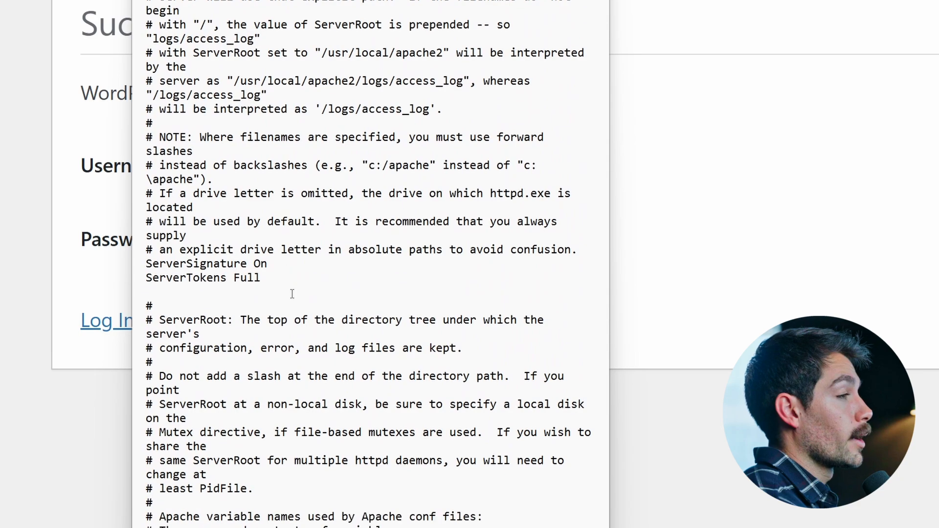
scroll(288, 292, down, 2)
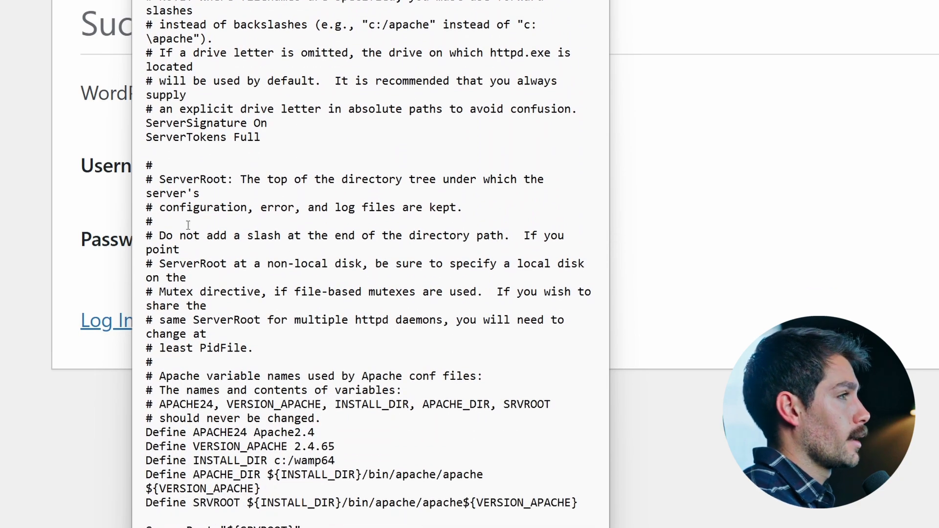
scroll(300, 263, down, 5)
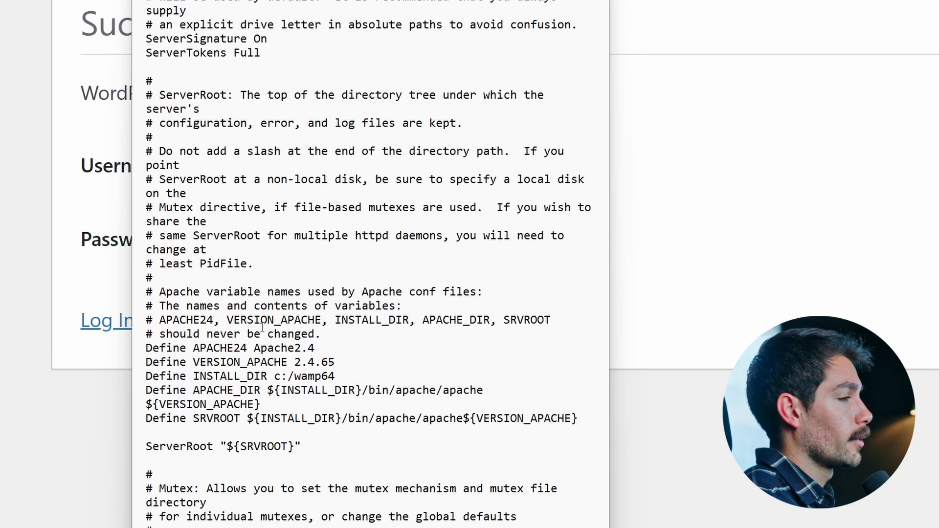
scroll(265, 322, down, 15)
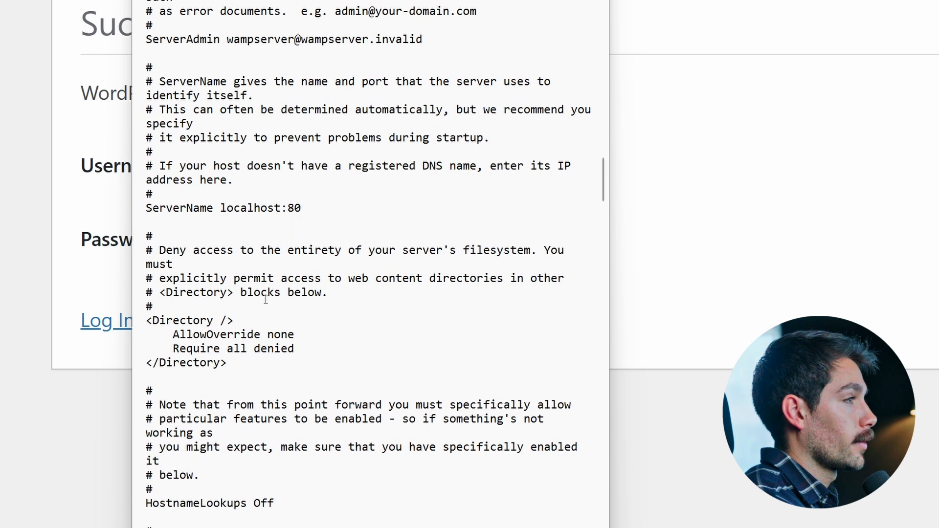
scroll(191, 304, down, 1)
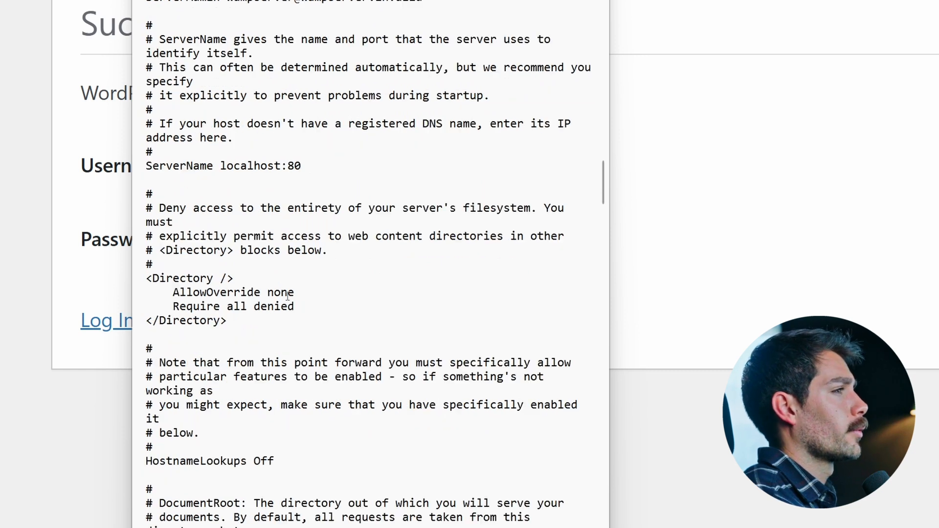
drag(297, 309, 143, 295)
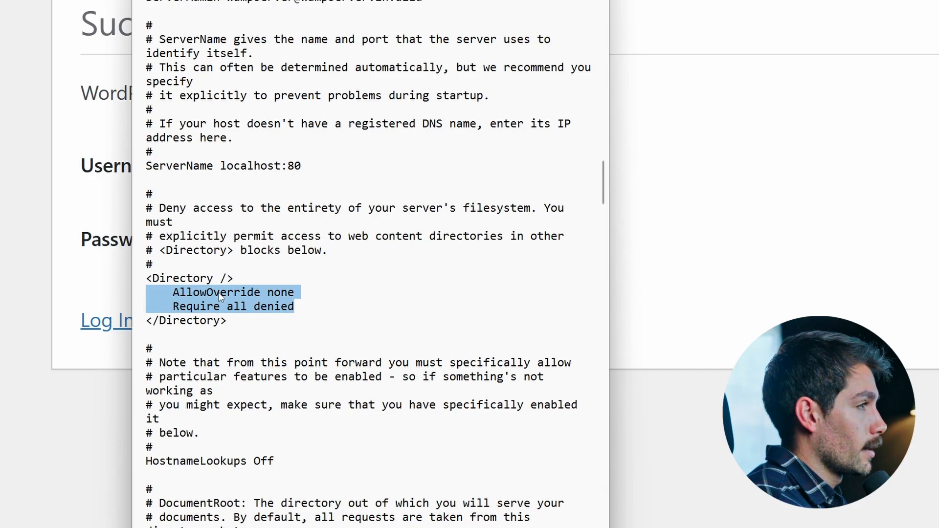
text(Order D)
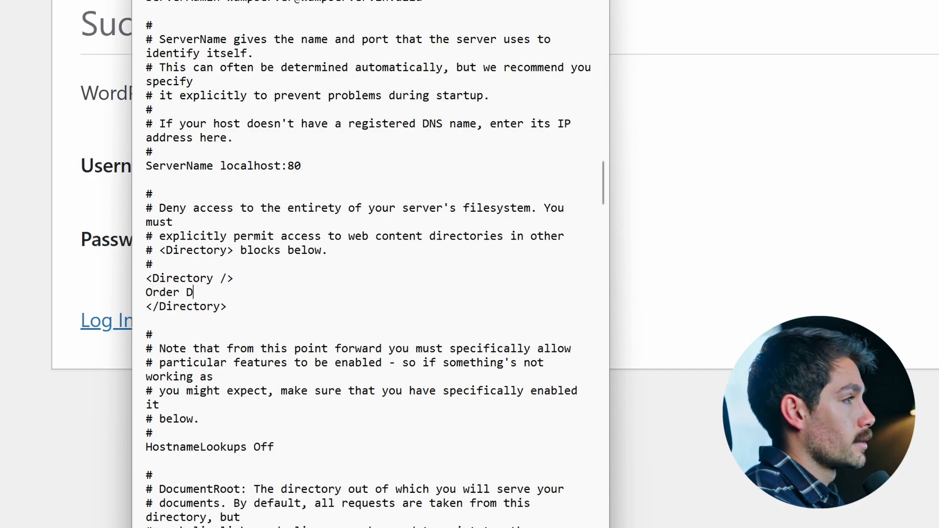
text(eny, Allow)
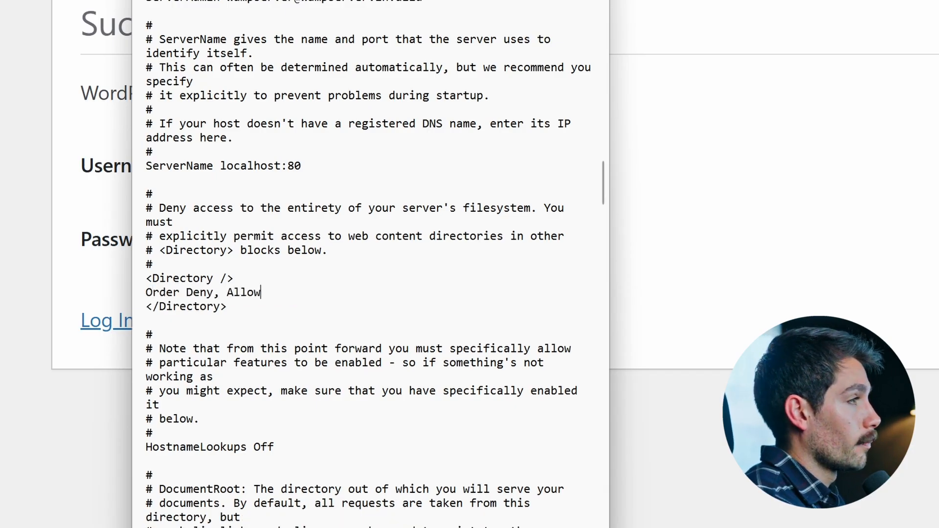
key(Return)
text(Deny from all)
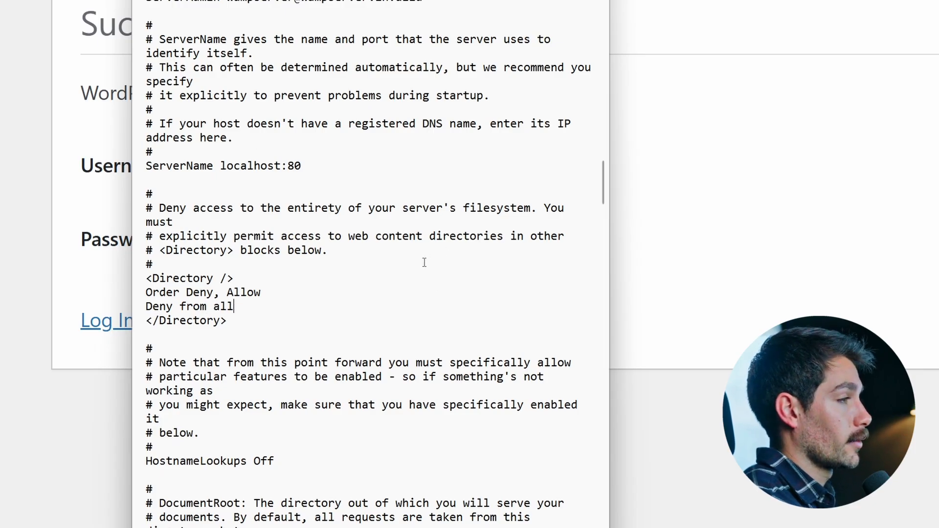
click(162, 0)
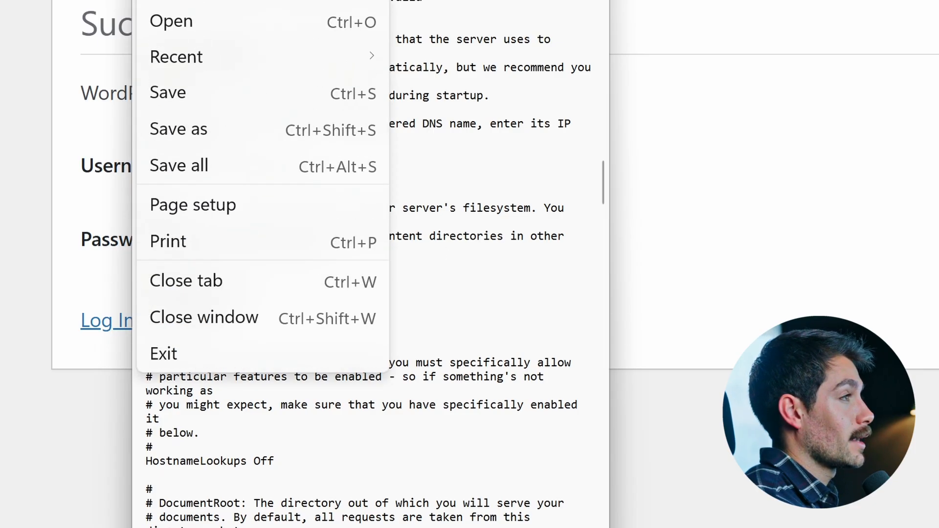
click(185, 93)
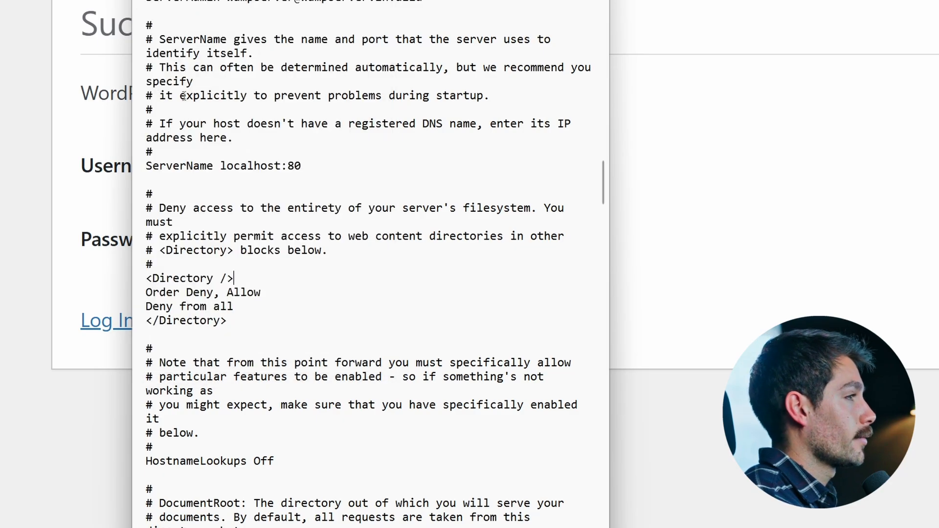
- Replace the address in the Listen 0.0.0.0:80 directive with the computer's copied network address
scroll(334, 198, up, 20)
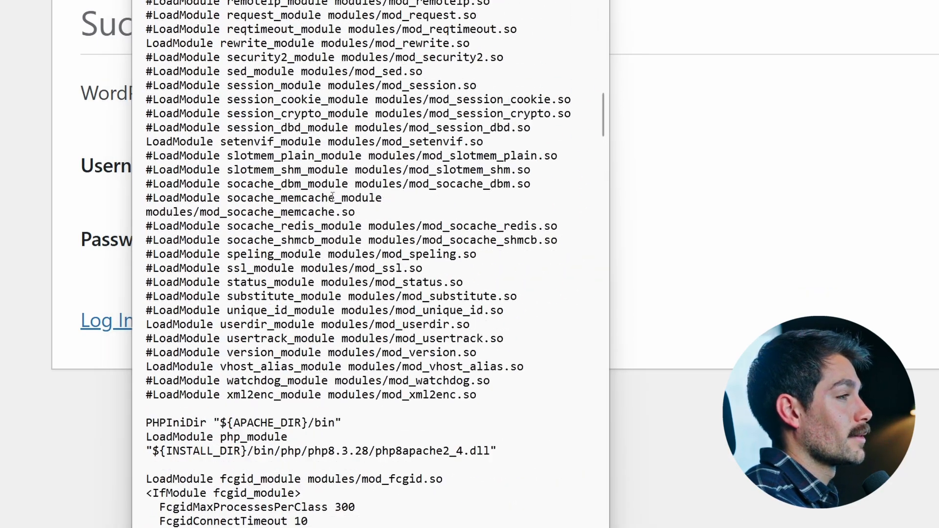
scroll(333, 197, up, 15)
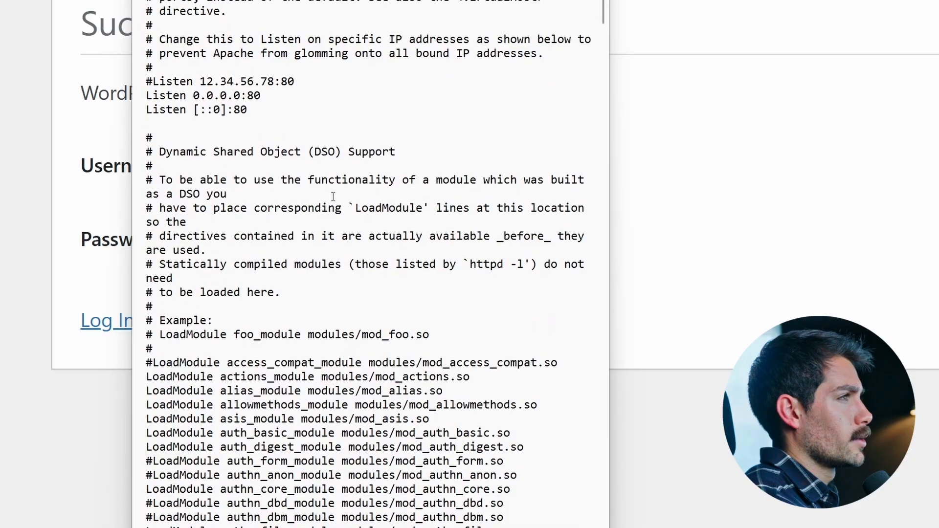
drag(264, 95, 196, 95)
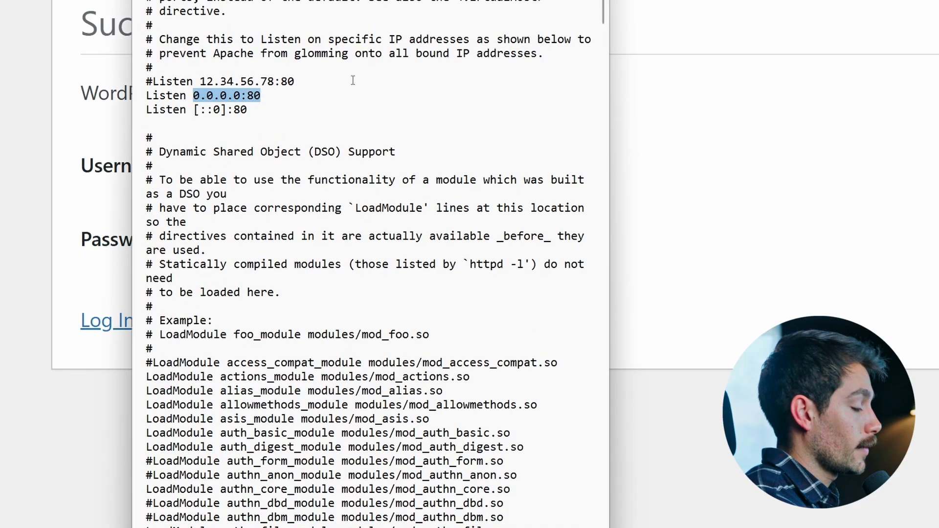
key(ctrl+v)
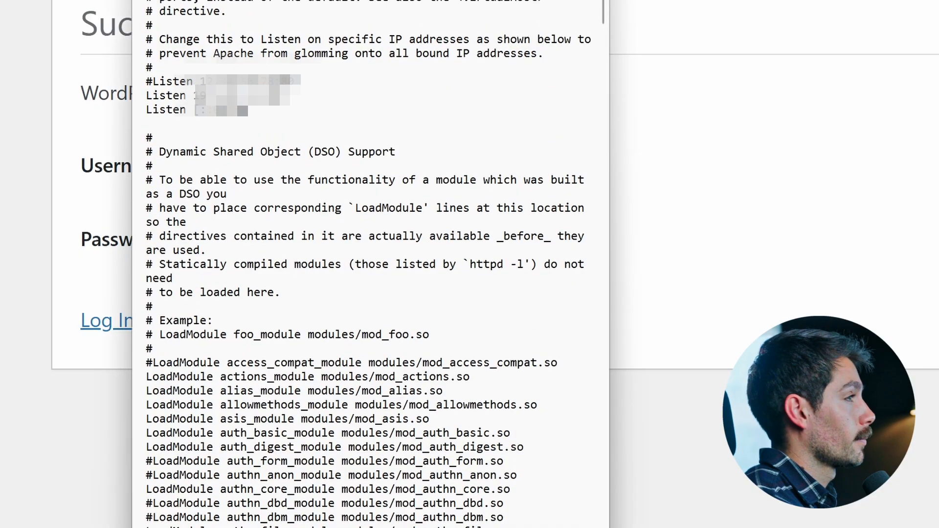
- Set the ServerName directive to the computer's copied network address and save httpd.conf
scroll(235, 109, down, 20)
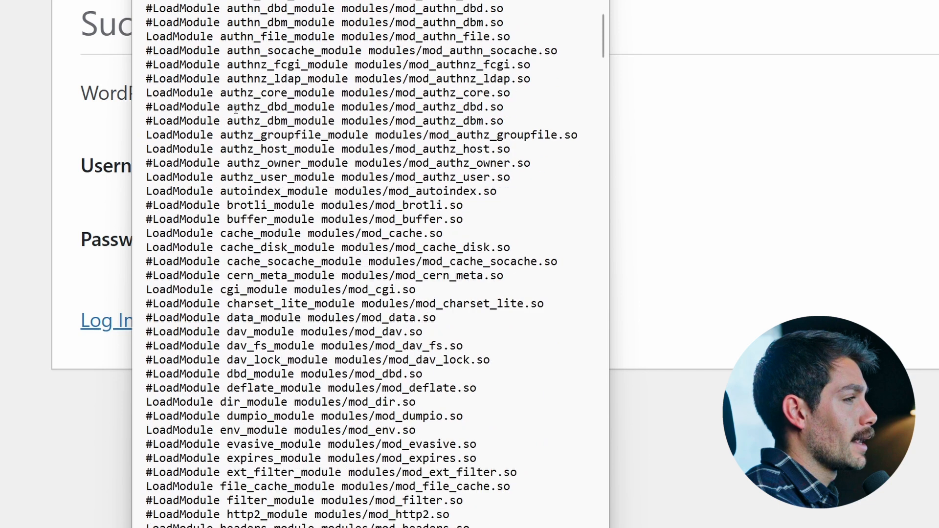
scroll(235, 109, down, 20)
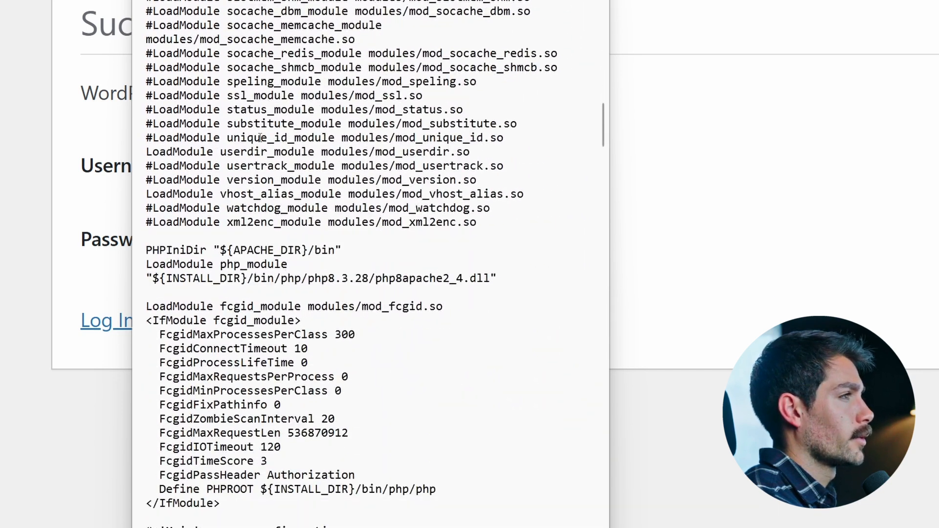
scroll(261, 207, down, 15)
drag(301, 306, 221, 306)
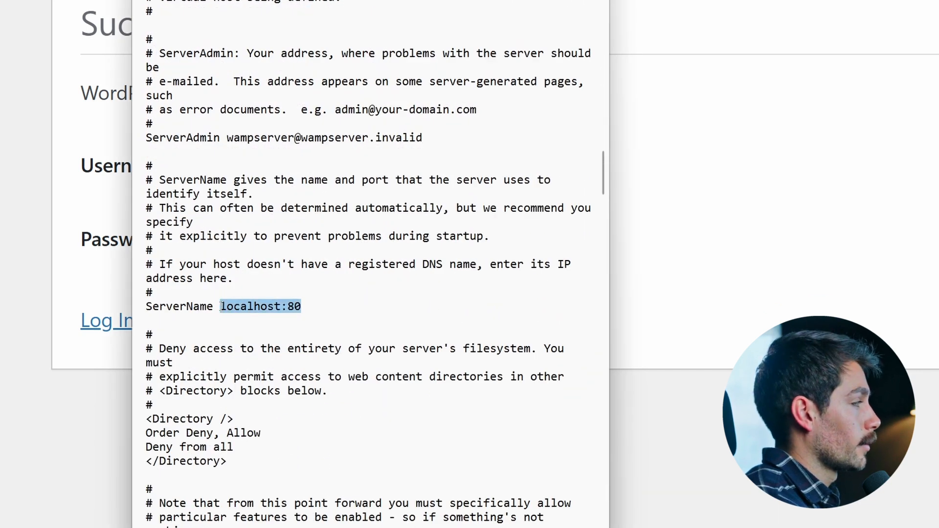
key(ctrl+v)
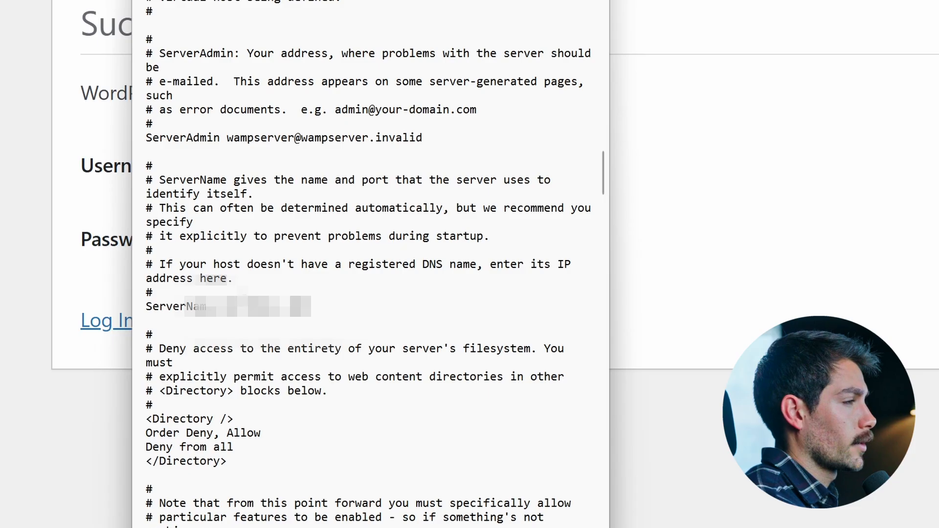
click(152, 0)
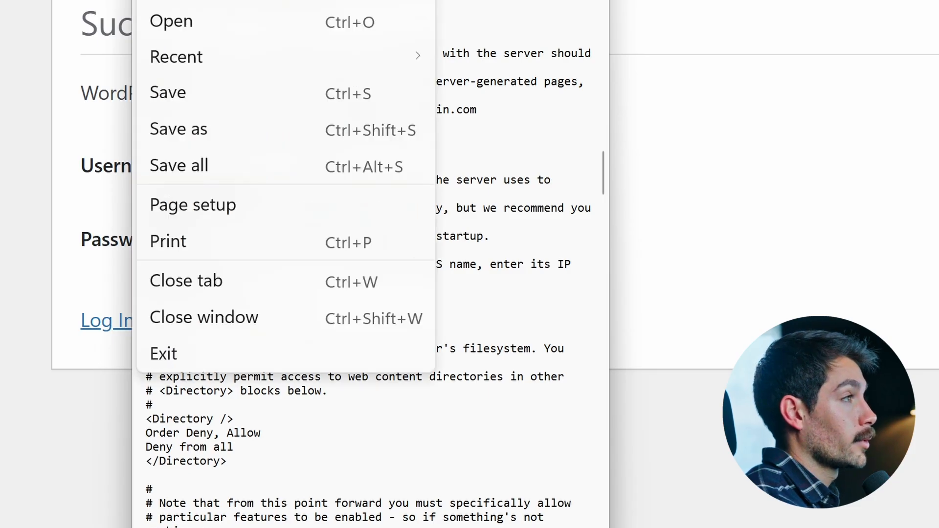
click(189, 101)
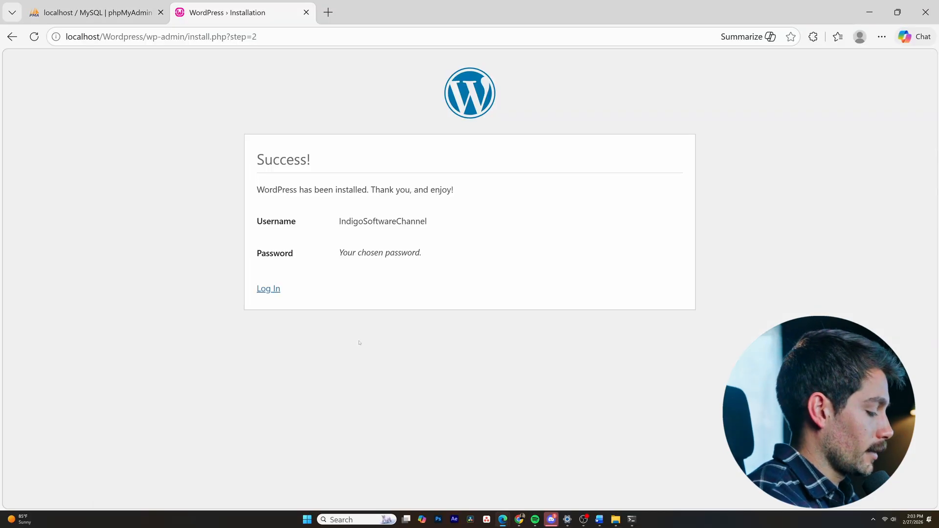
- Switch to the Windows Settings app
key(super)
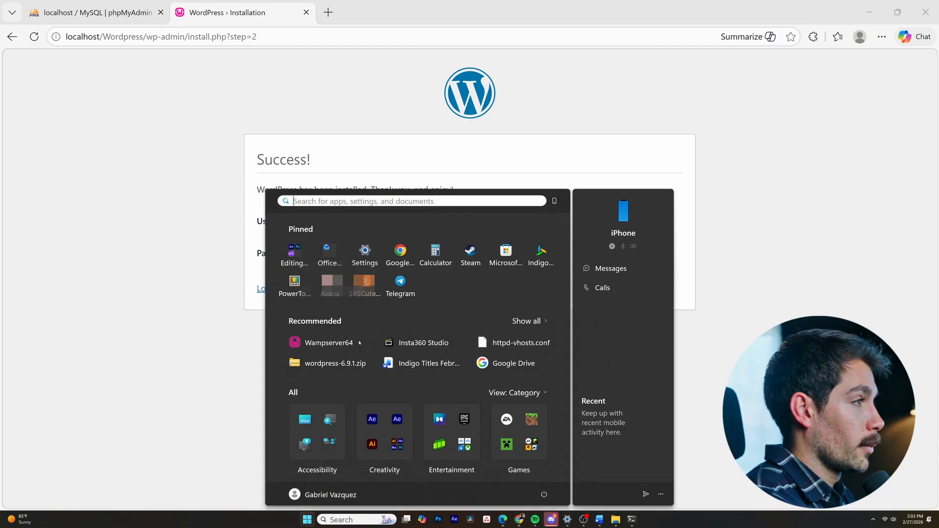
click(365, 252)
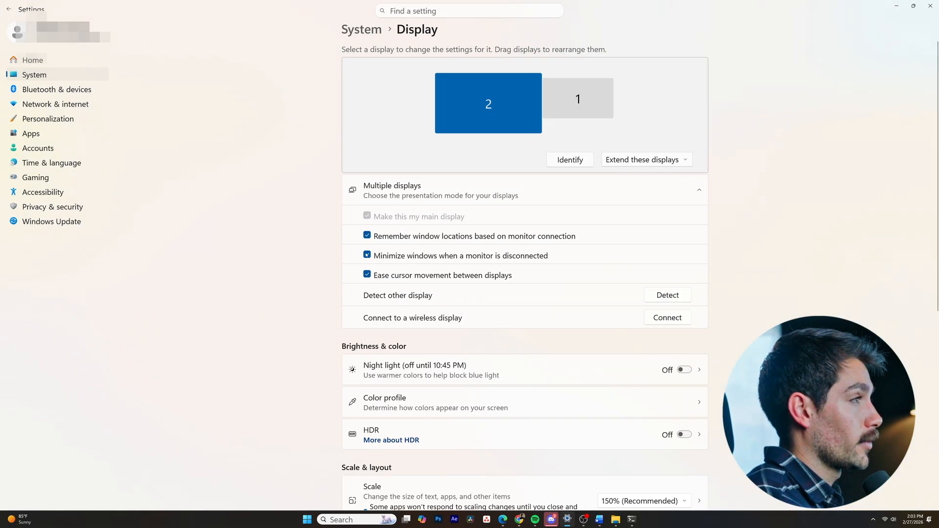
click(55, 104)
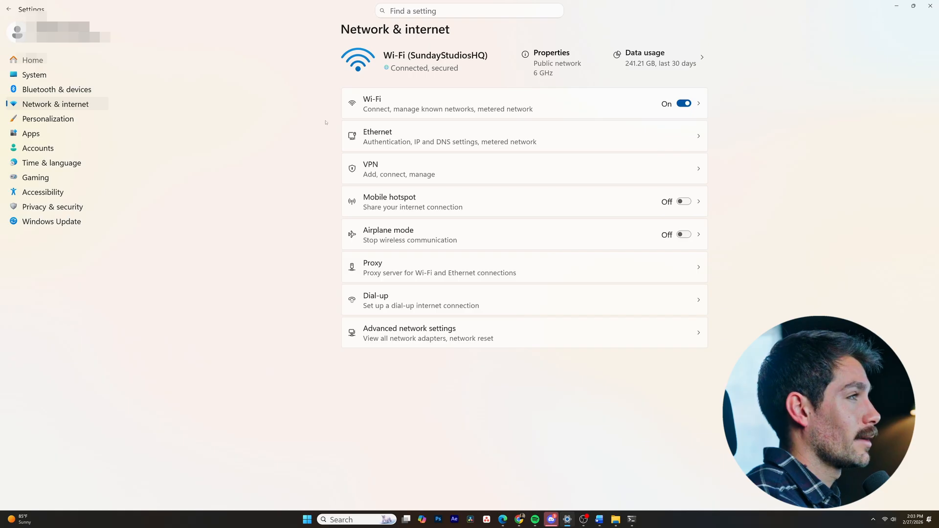
click(386, 112)
click(32, 59)
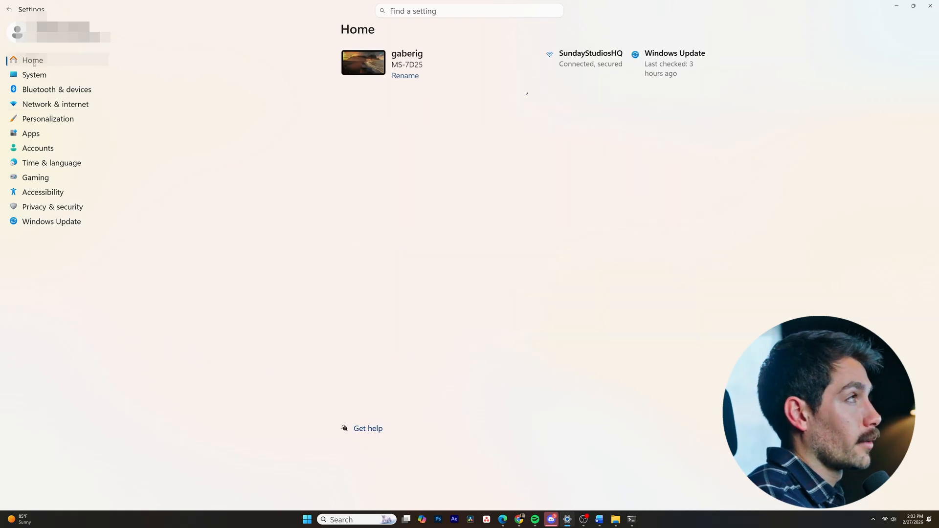
- Search the Windows settings for "fire" and open Windows Defender Firewall
click(401, 11)
text(fire)
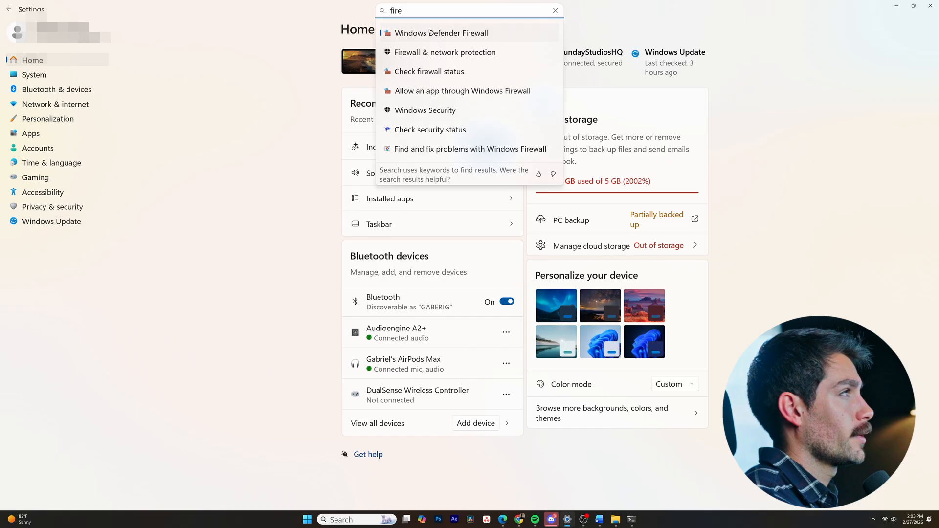
click(431, 32)
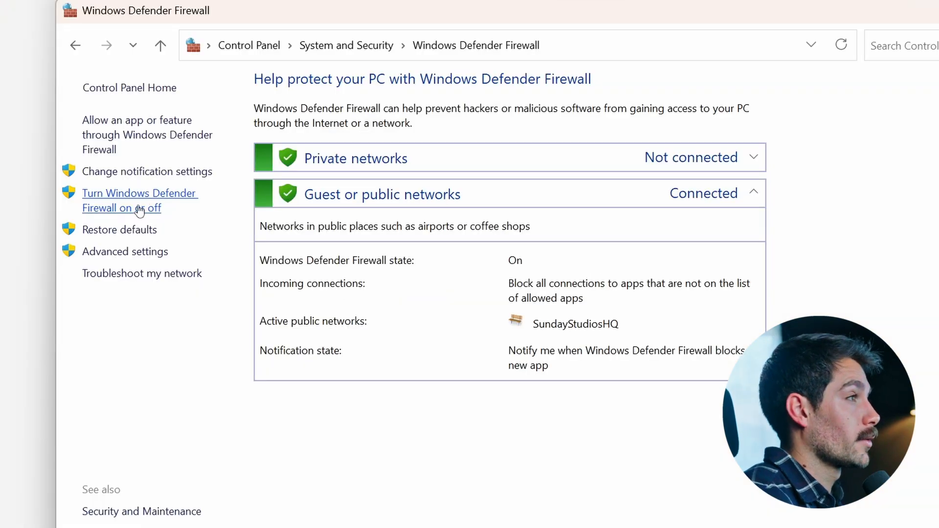
- Turn off Windows Defender Firewall for private networks and apply the change
click(299, 227)
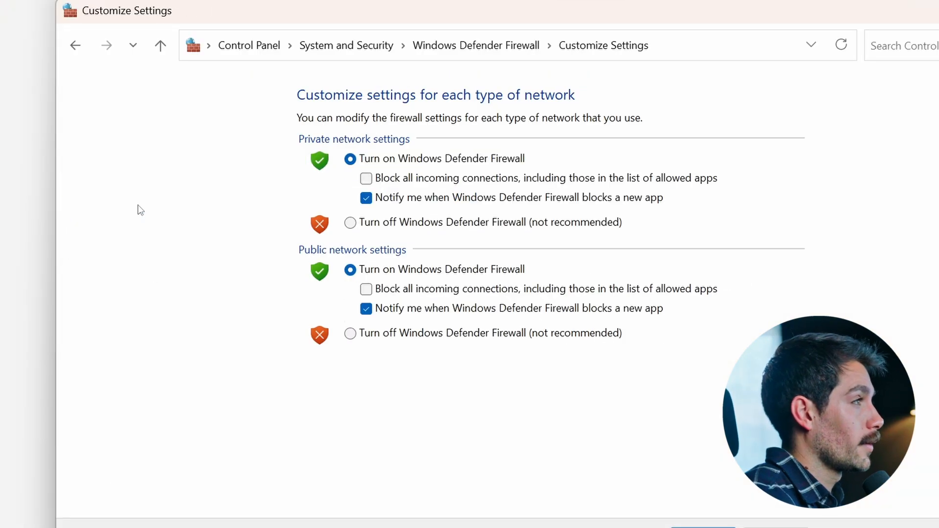
click(375, 223)
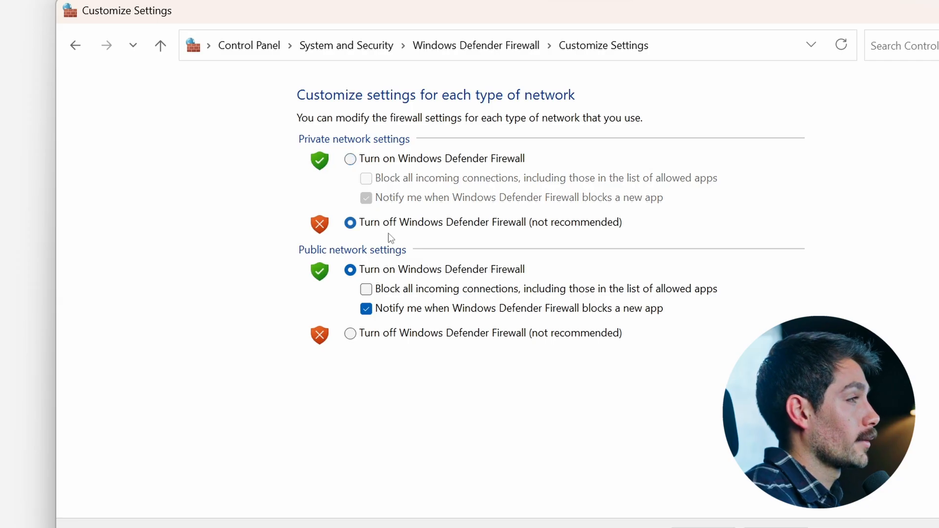
click(703, 526)
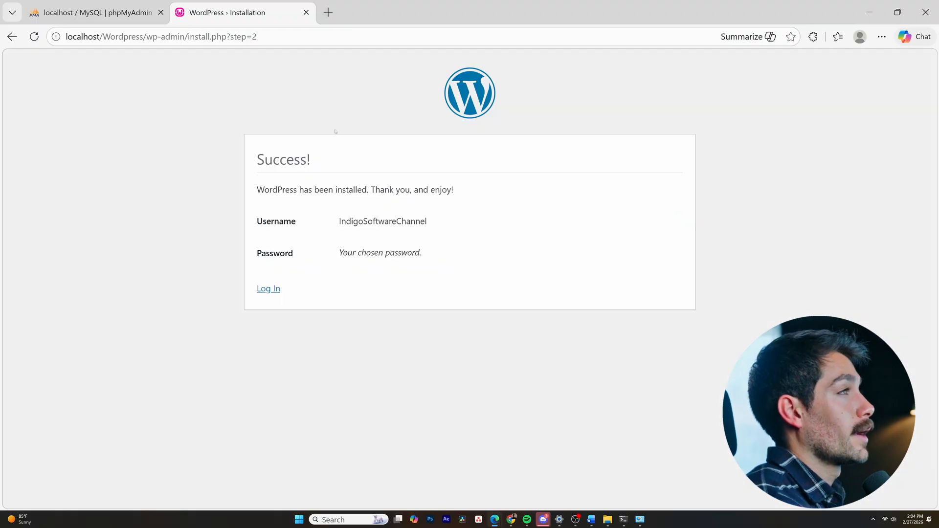
- Check the default gateway in Command Prompt and open the router's address, 192.168.1.1, in a new browser tab
click(331, 18)
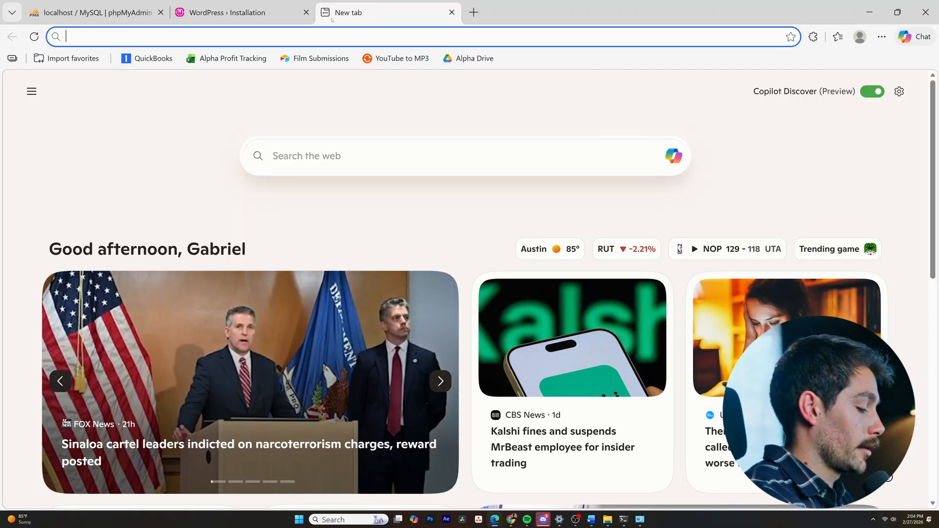
text(19)
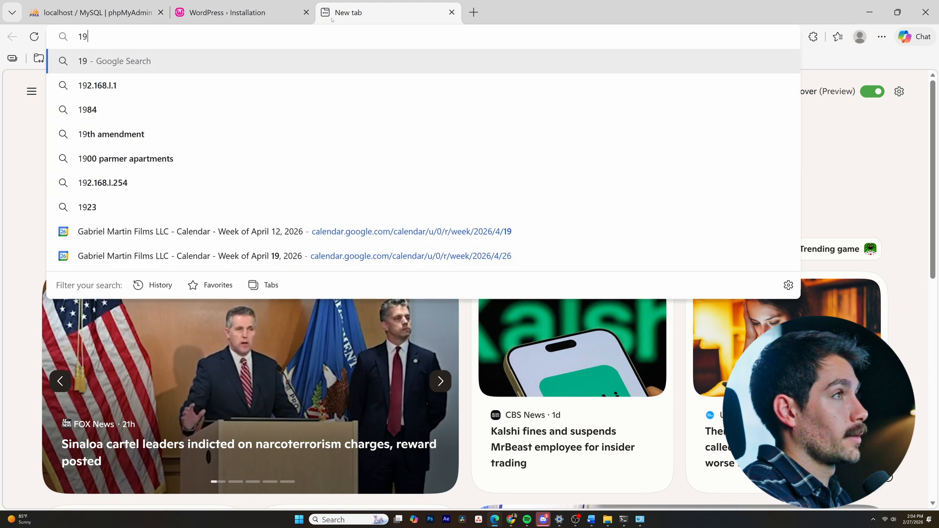
text(2.168)
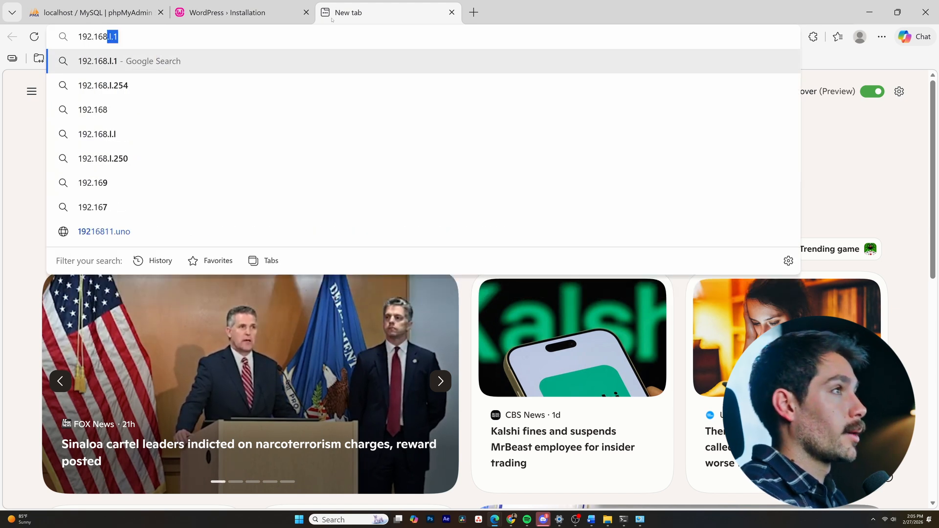
text(.1)
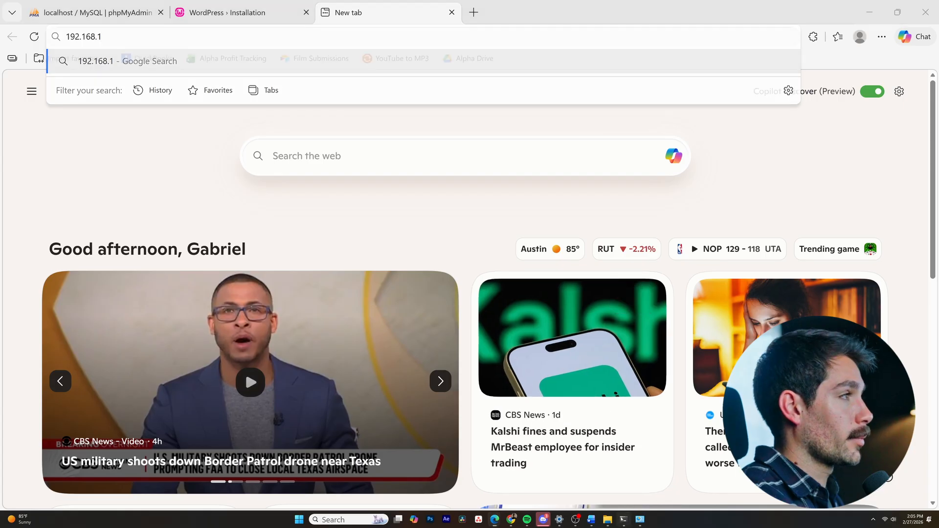
key(alt+Tab)
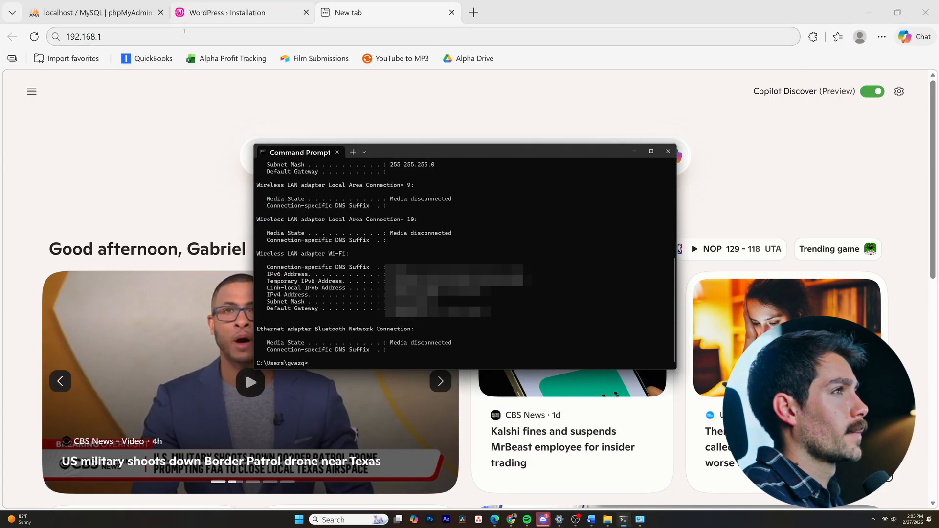
key(alt+Tab)
text(.1)
key(Return)
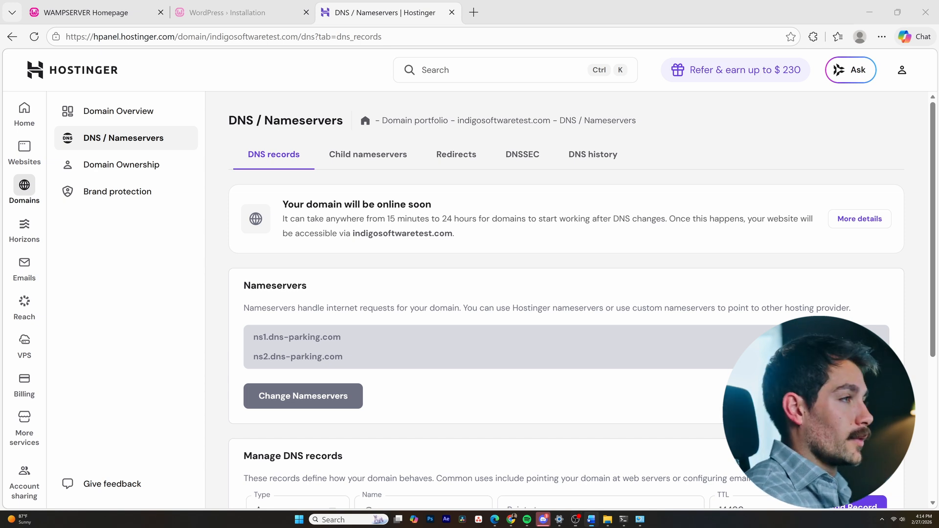
- Review the nameservers and DNS record options of indigosoftwaretest.com in Hostinger, and open its domain overview
scroll(360, 177, down, 5)
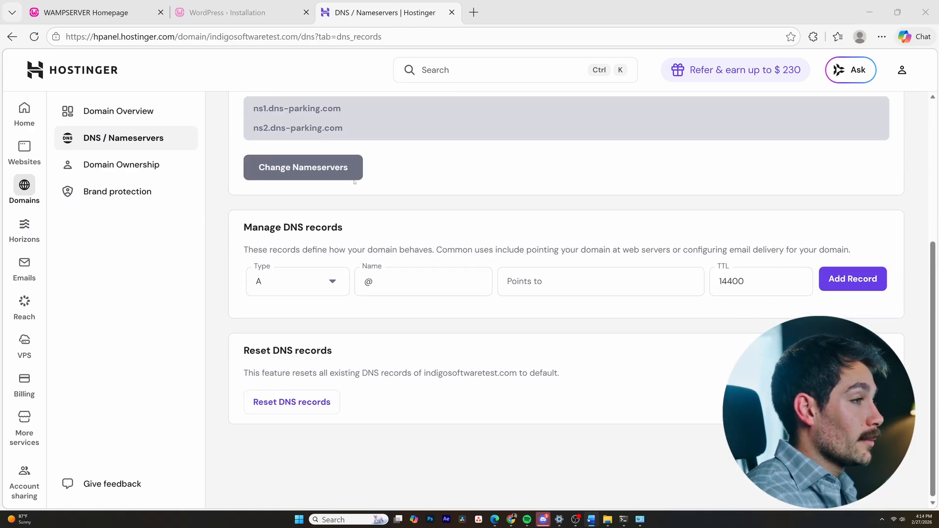
scroll(351, 187, up, 5)
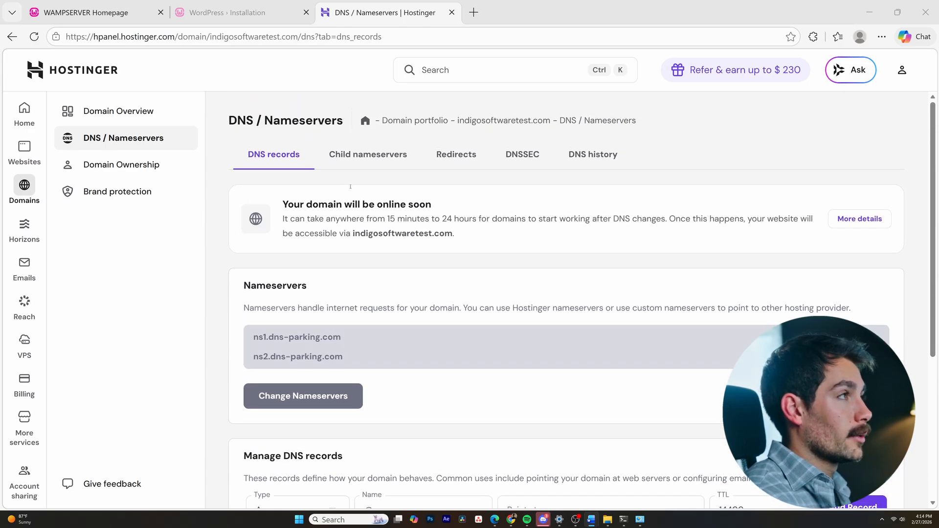
click(113, 112)
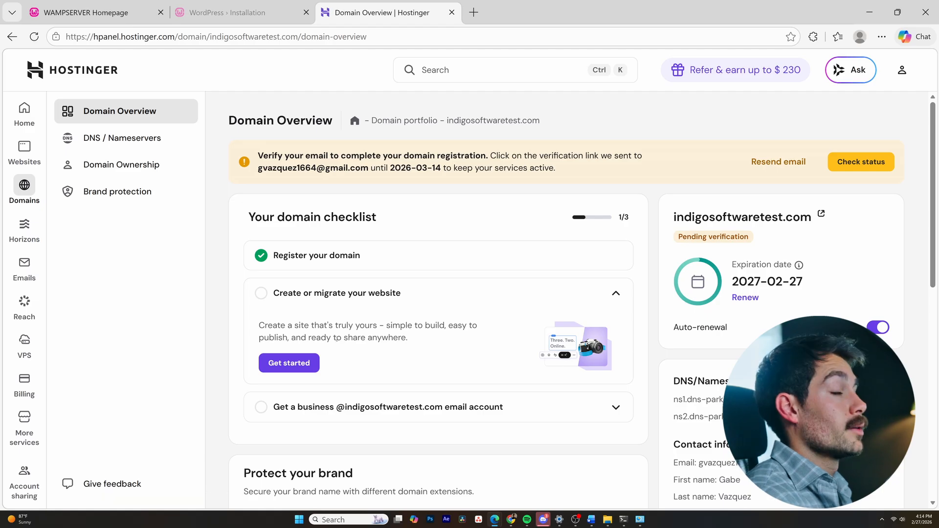
- Add an A record named @ with a TTL of 14400 to the domain's DNS, filling in the address it points to
click(136, 141)
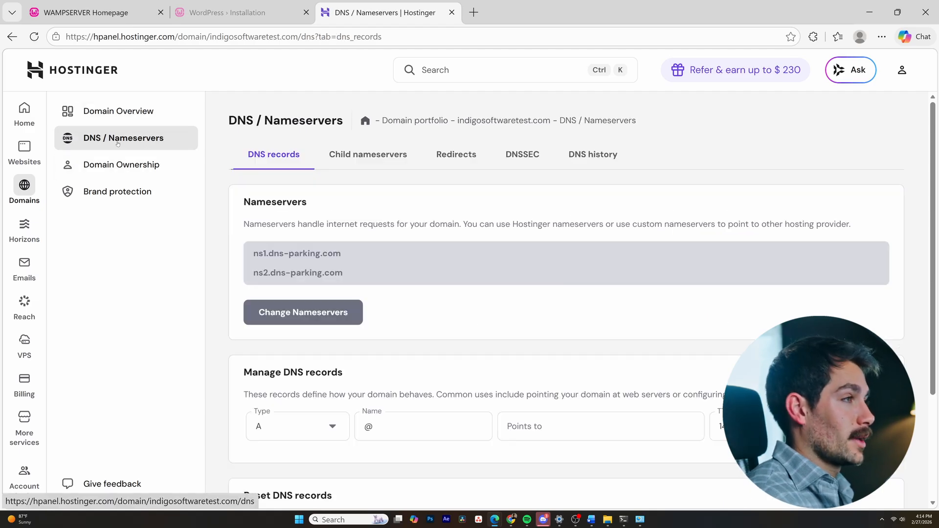
scroll(288, 260, down, 3)
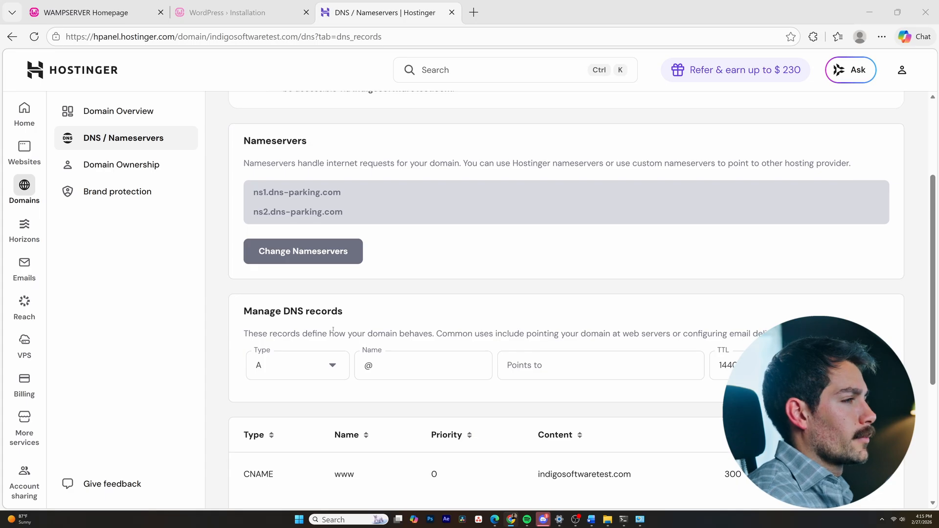
click(575, 365)
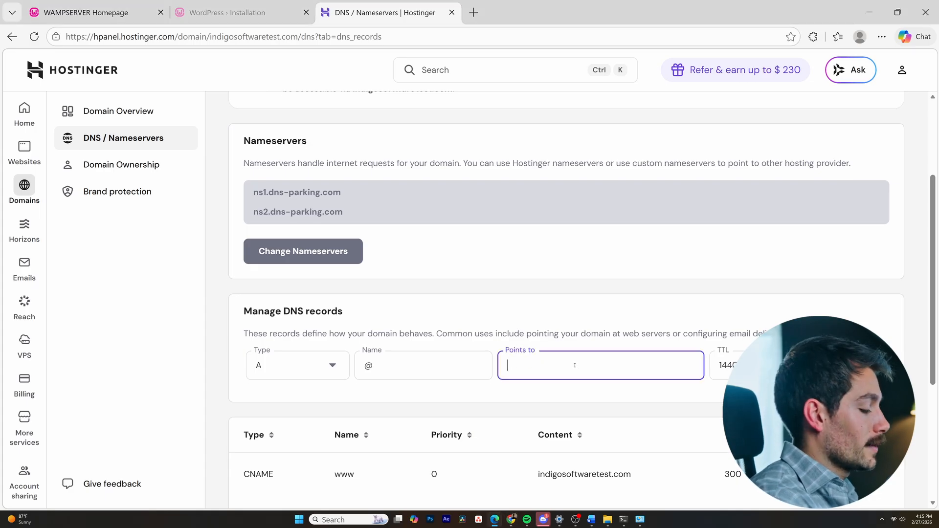
text(10)
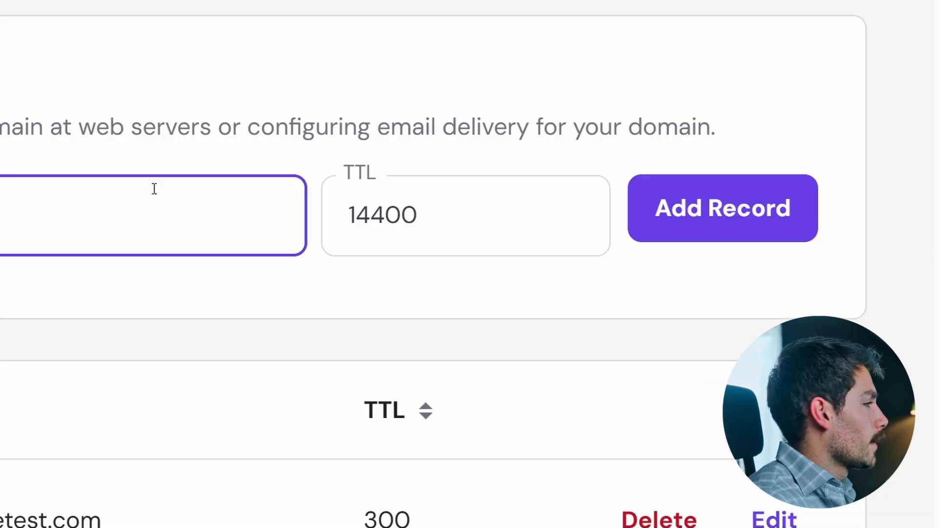
click(704, 216)
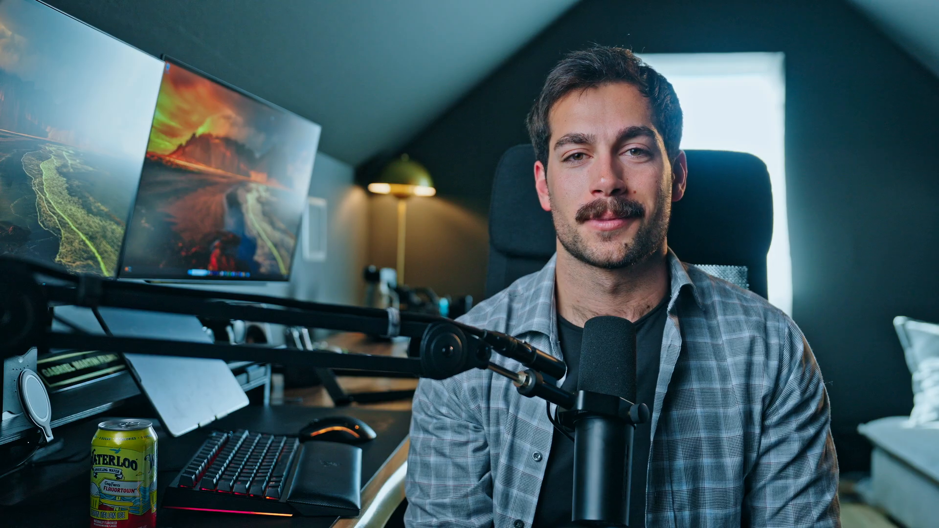